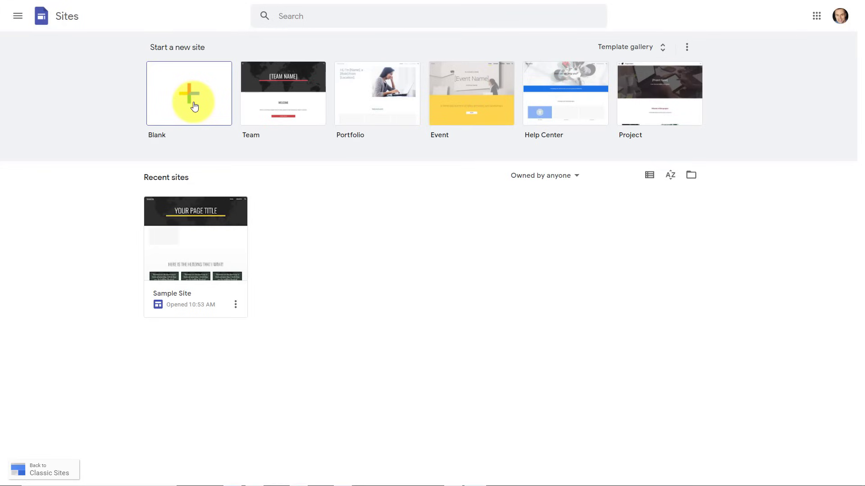
Start a Team-template site and look over its welcome, core value, team photo and subscribe sections
{"action": "left_click", "coordinate": [297, 102]}
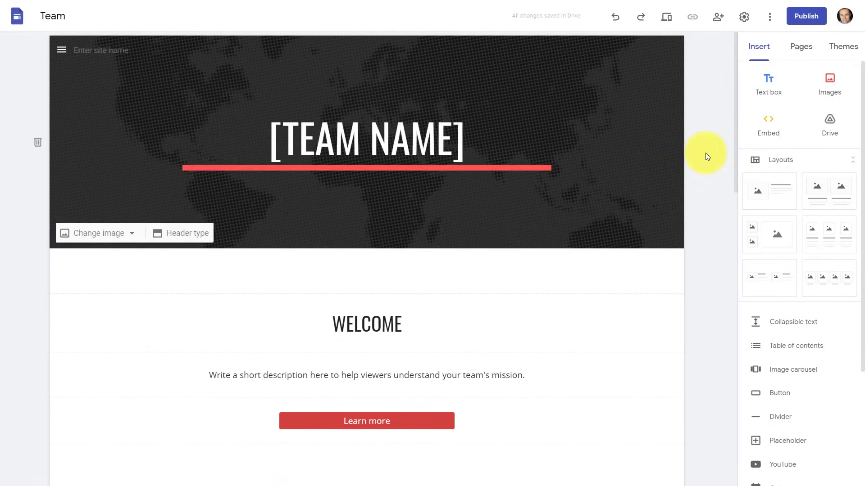
{"action": "scroll", "coordinate": [705, 153], "scroll_direction": "down", "scroll_amount": 8}
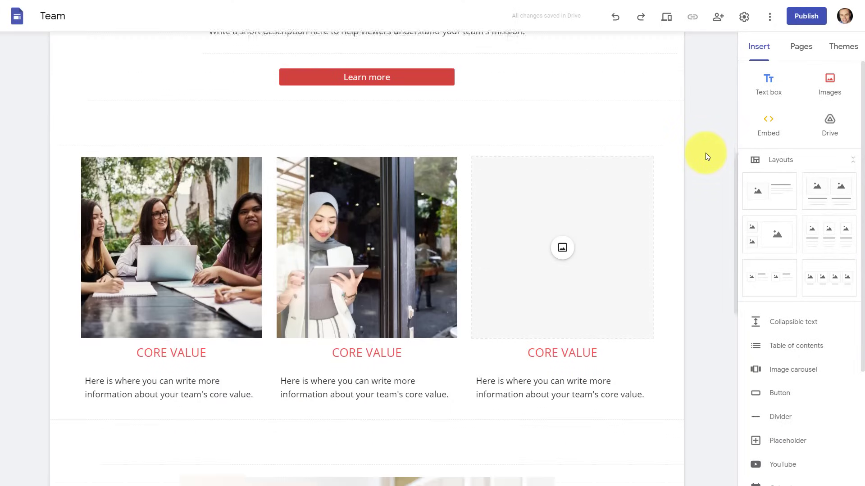
{"action": "scroll", "coordinate": [705, 153], "scroll_direction": "down", "scroll_amount": 3}
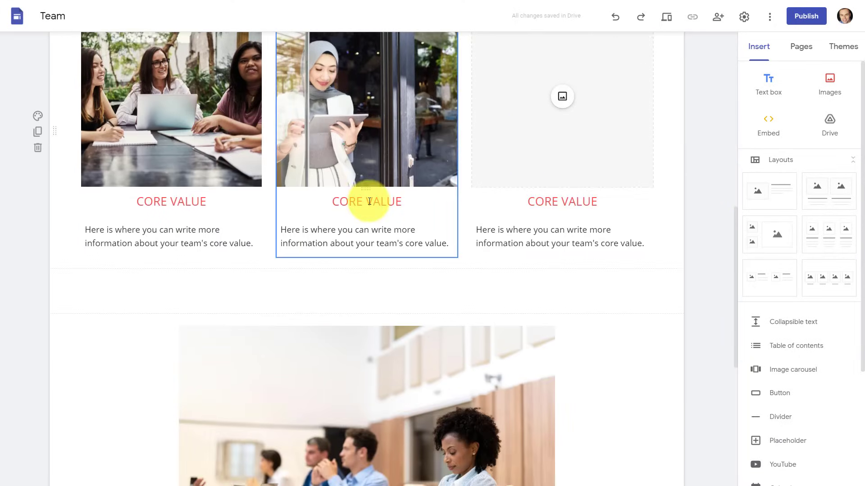
{"action": "scroll", "coordinate": [367, 200], "scroll_direction": "down", "scroll_amount": 3}
{"action": "scroll", "coordinate": [512, 256], "scroll_direction": "down", "scroll_amount": 4}
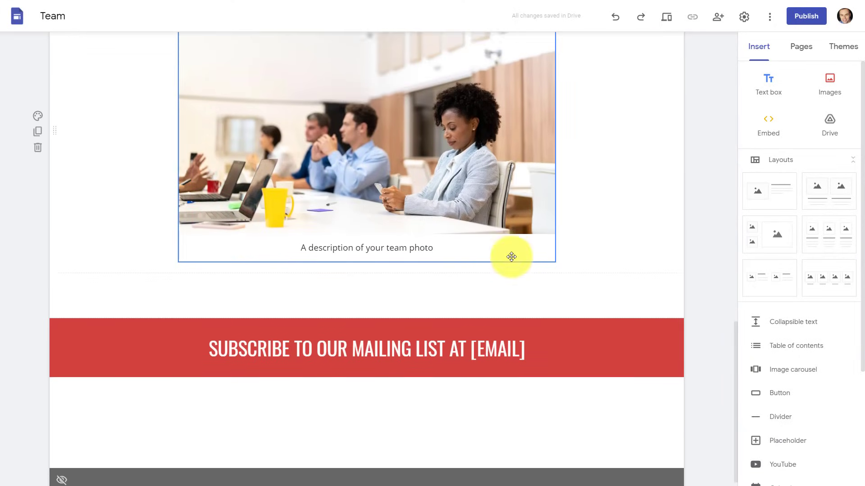
{"action": "scroll", "coordinate": [511, 257], "scroll_direction": "up", "scroll_amount": 18}
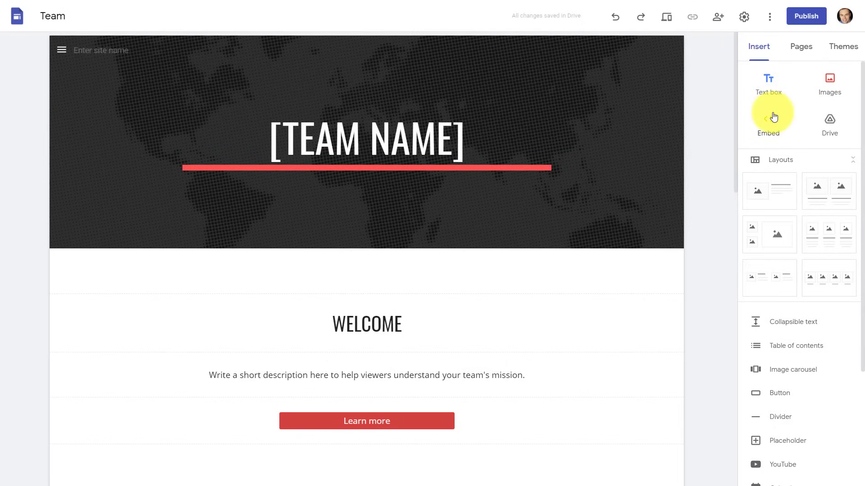
{"action": "scroll", "coordinate": [773, 116], "scroll_direction": "down", "scroll_amount": 2}
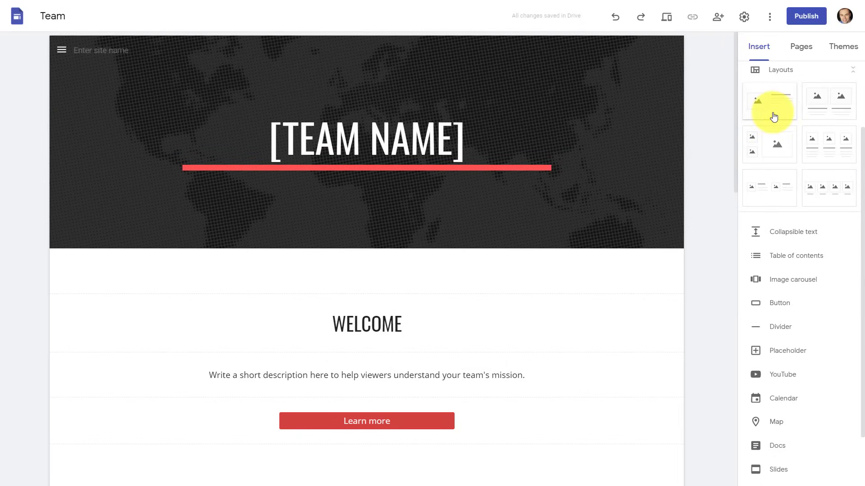
{"action": "scroll", "coordinate": [772, 116], "scroll_direction": "up", "scroll_amount": 2}
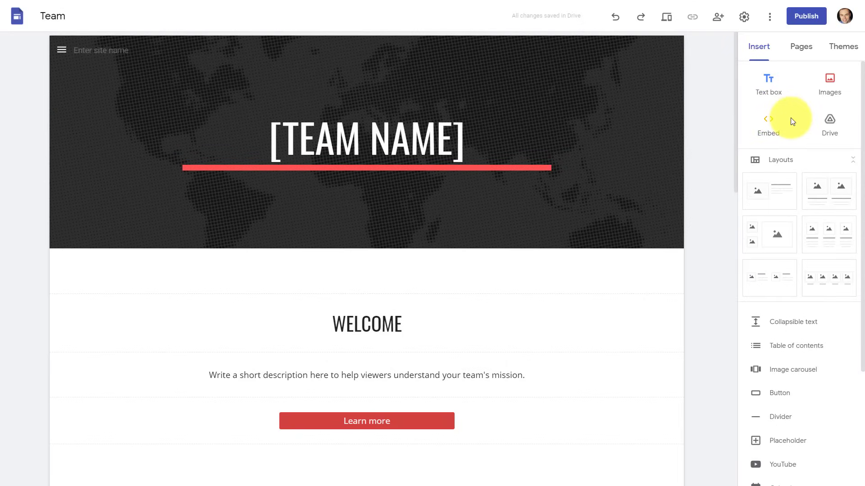
{"action": "scroll", "coordinate": [793, 122], "scroll_direction": "down", "scroll_amount": 2}
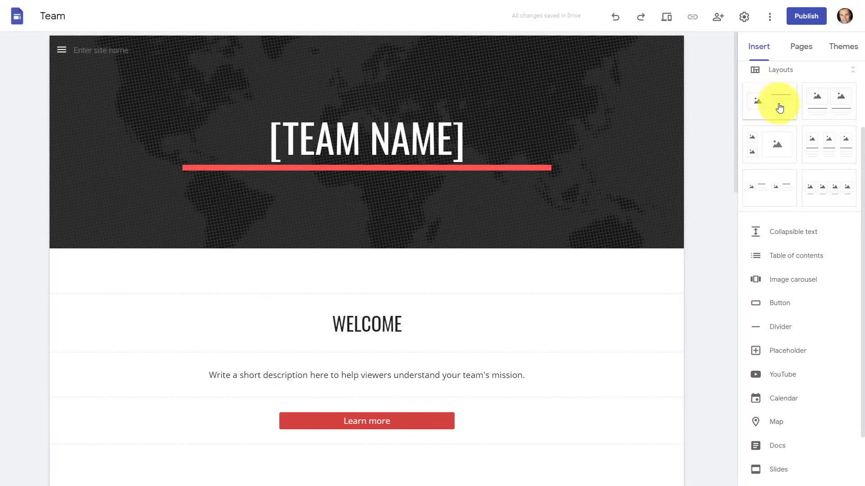
{"action": "scroll", "coordinate": [779, 108], "scroll_direction": "down", "scroll_amount": 1}
{"action": "scroll", "coordinate": [780, 113], "scroll_direction": "up", "scroll_amount": 3}
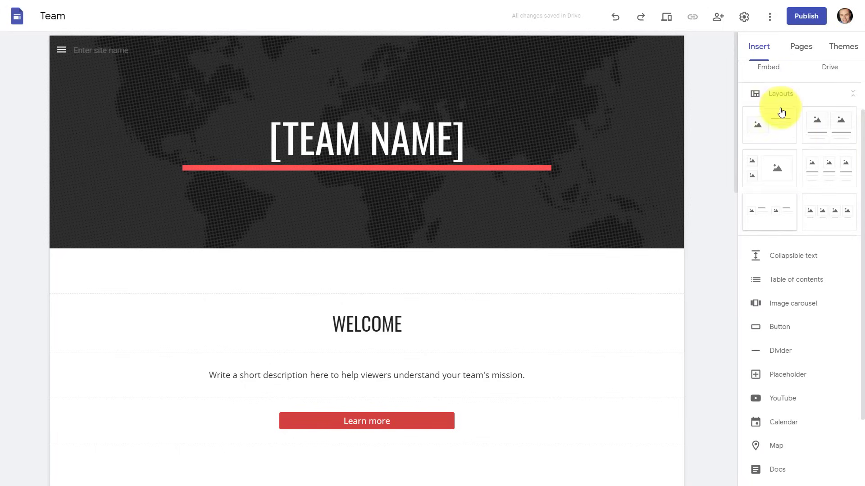
{"action": "scroll", "coordinate": [780, 123], "scroll_direction": "down", "scroll_amount": 3}
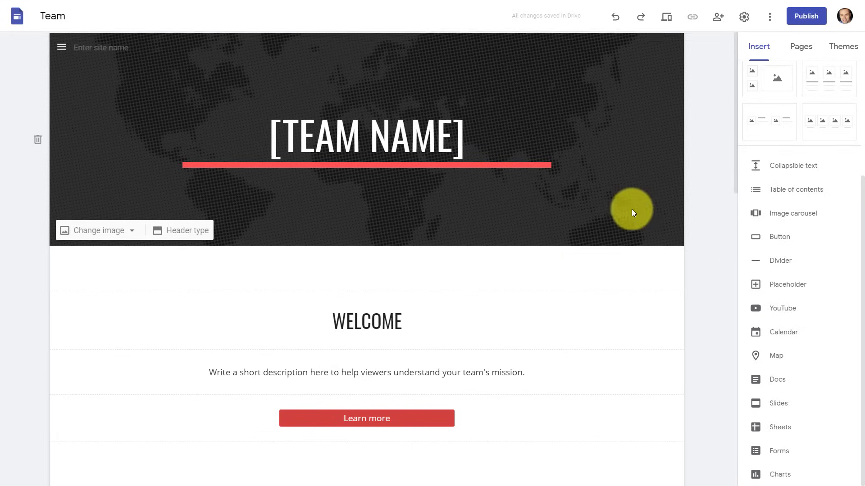
{"action": "scroll", "coordinate": [586, 212], "scroll_direction": "down", "scroll_amount": 5}
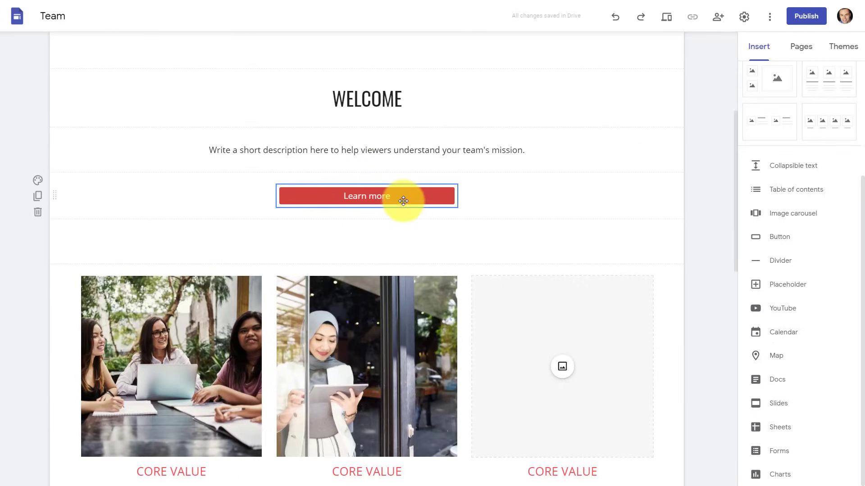
{"action": "scroll", "coordinate": [777, 170], "scroll_direction": "up", "scroll_amount": 3}
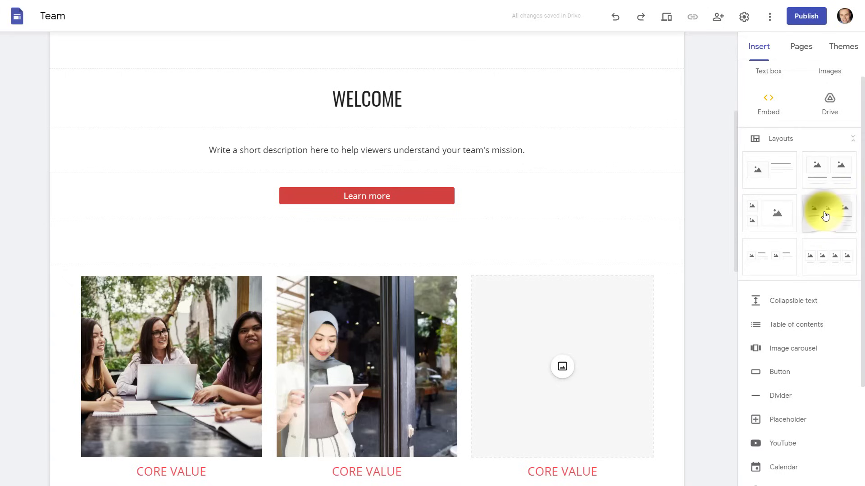
Place the three-column image-and-text layout directly below the Learn more button
{"action": "left_click_drag", "start_coordinate": [785, 216], "coordinate": [354, 217]}
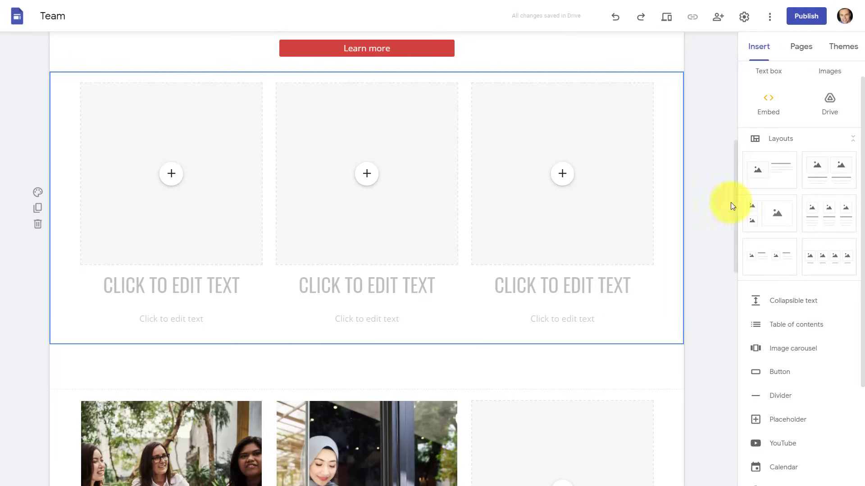
{"action": "scroll", "coordinate": [818, 209], "scroll_direction": "down", "scroll_amount": 3}
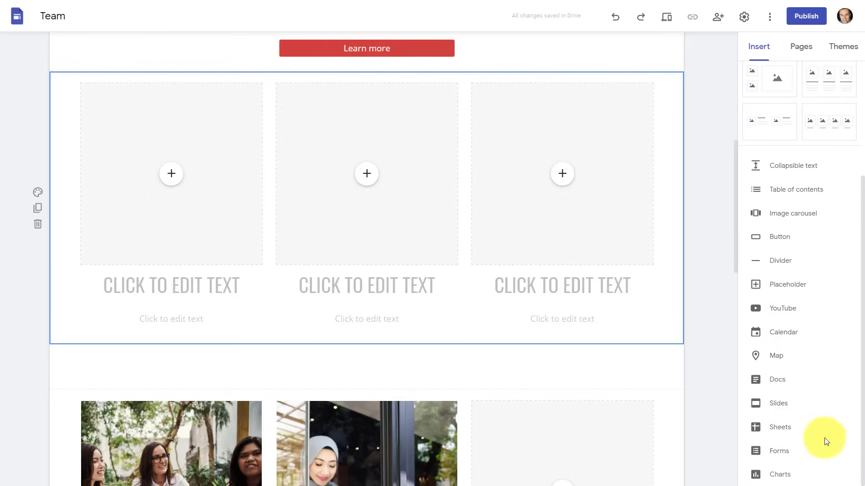
{"action": "scroll", "coordinate": [810, 423], "scroll_direction": "up", "scroll_amount": 4}
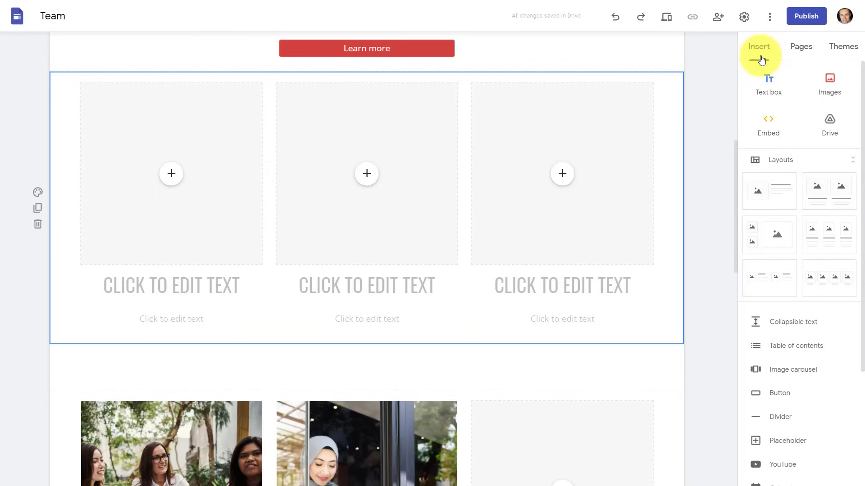
{"action": "scroll", "coordinate": [711, 148], "scroll_direction": "up", "scroll_amount": 8}
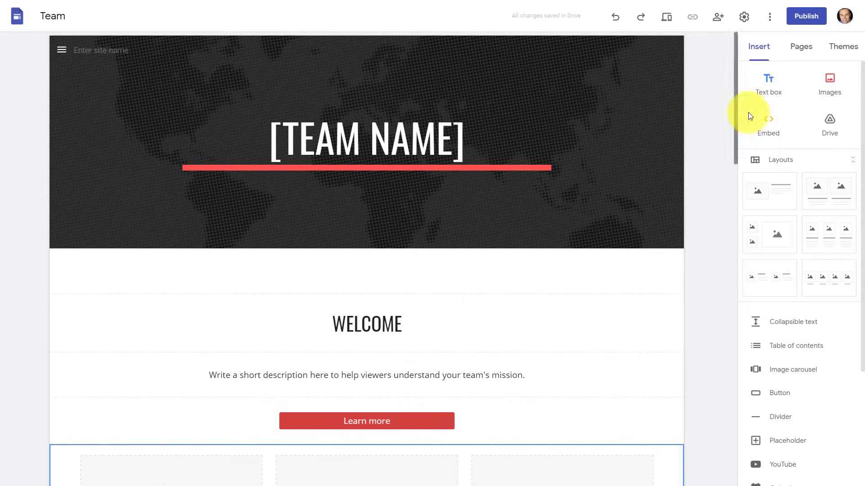
Open the Projects page from the Pages list and check its options menu without changing anything
{"action": "left_click", "coordinate": [800, 50]}
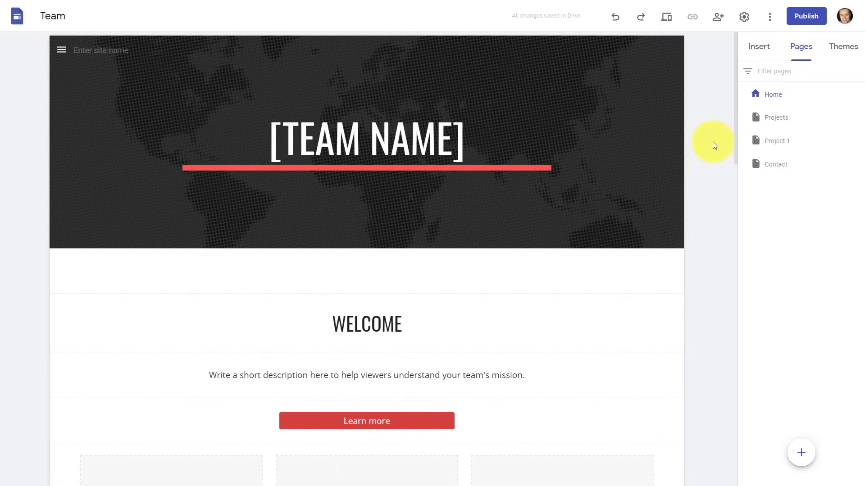
{"action": "left_click", "coordinate": [580, 185]}
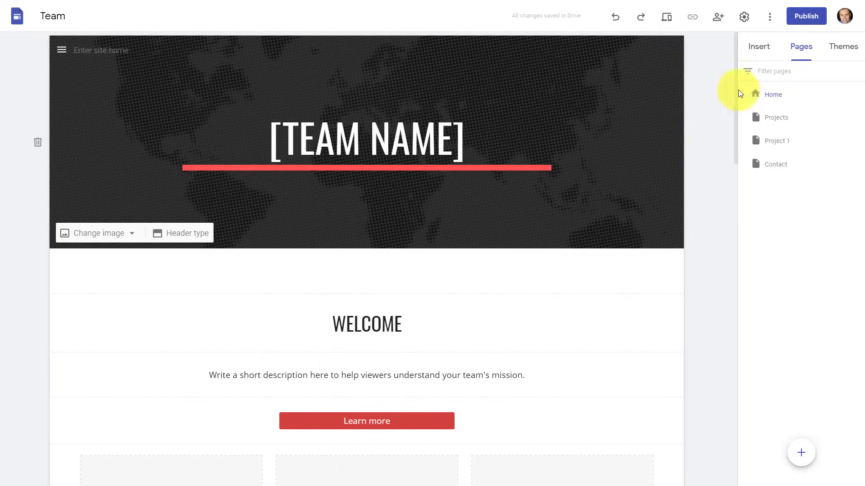
{"action": "left_click", "coordinate": [775, 120]}
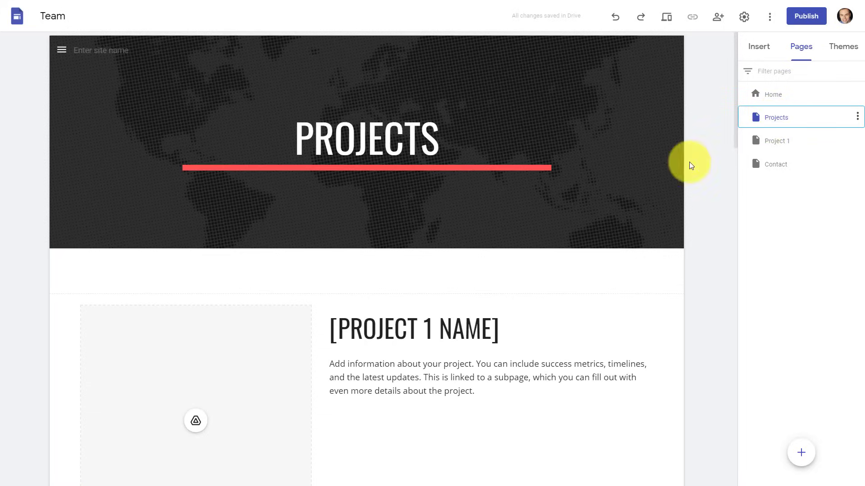
{"action": "scroll", "coordinate": [690, 162], "scroll_direction": "down", "scroll_amount": 6}
{"action": "scroll", "coordinate": [690, 166], "scroll_direction": "down", "scroll_amount": 13}
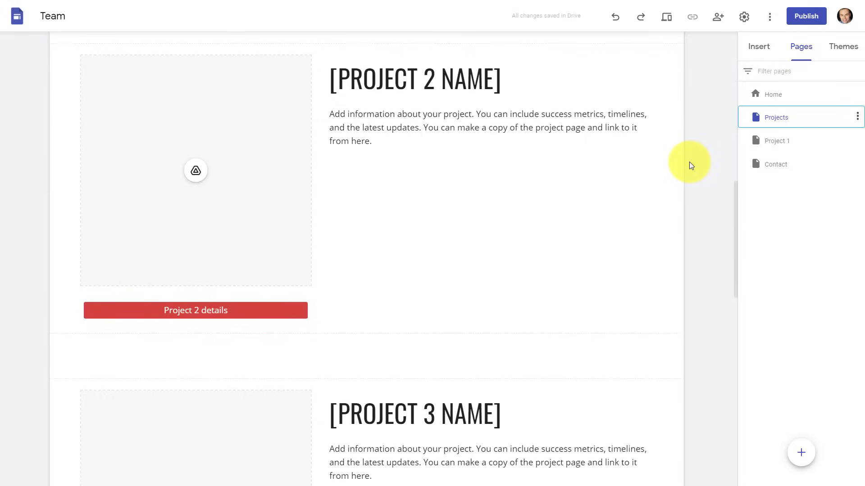
{"action": "scroll", "coordinate": [689, 165], "scroll_direction": "up", "scroll_amount": 17}
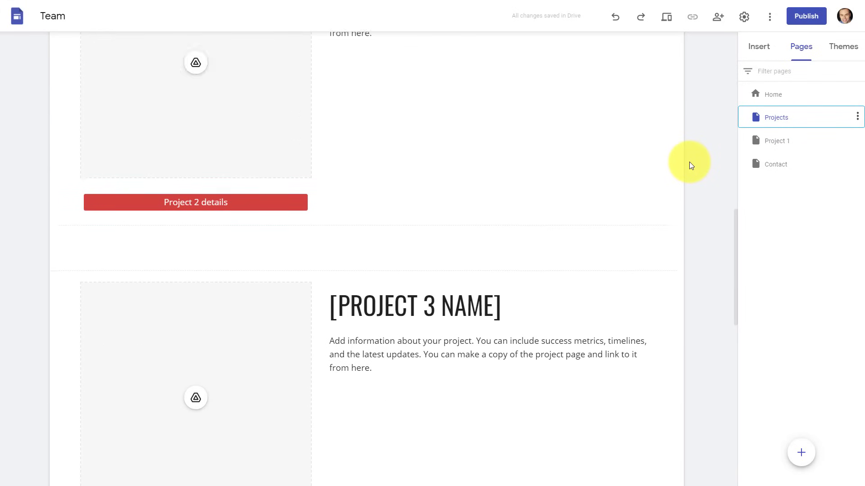
{"action": "scroll", "coordinate": [690, 162], "scroll_direction": "up", "scroll_amount": 3}
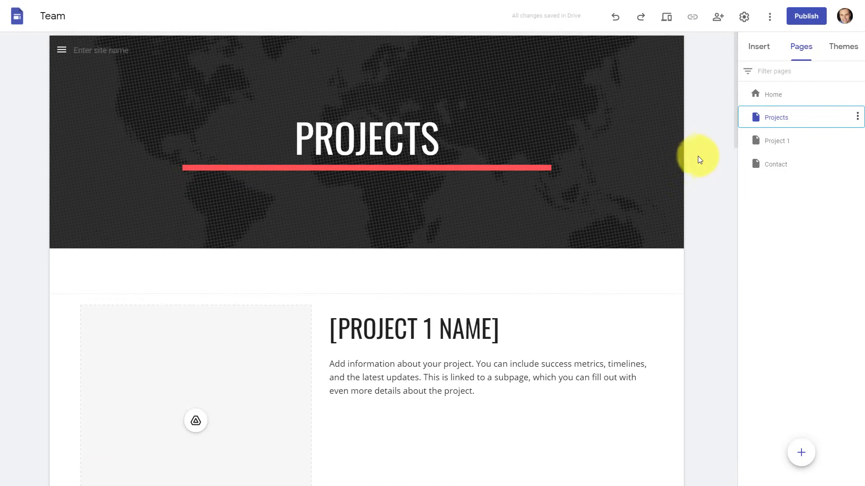
{"action": "left_click", "coordinate": [857, 117]}
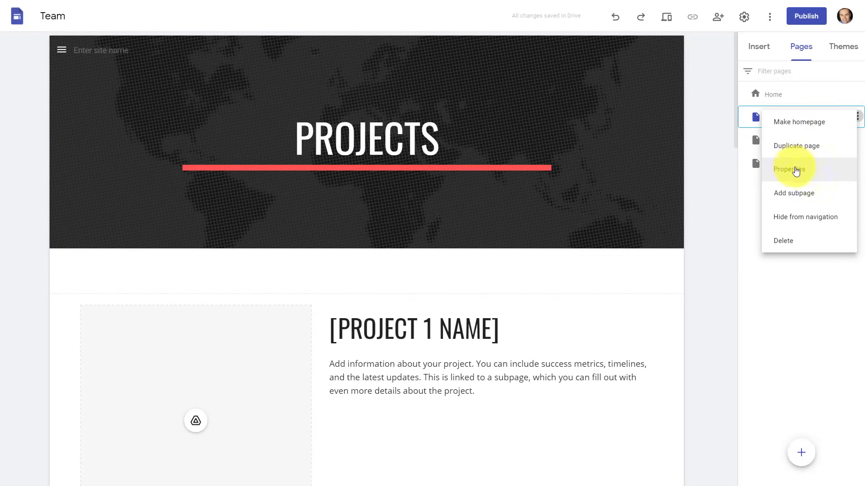
{"action": "left_click", "coordinate": [713, 181]}
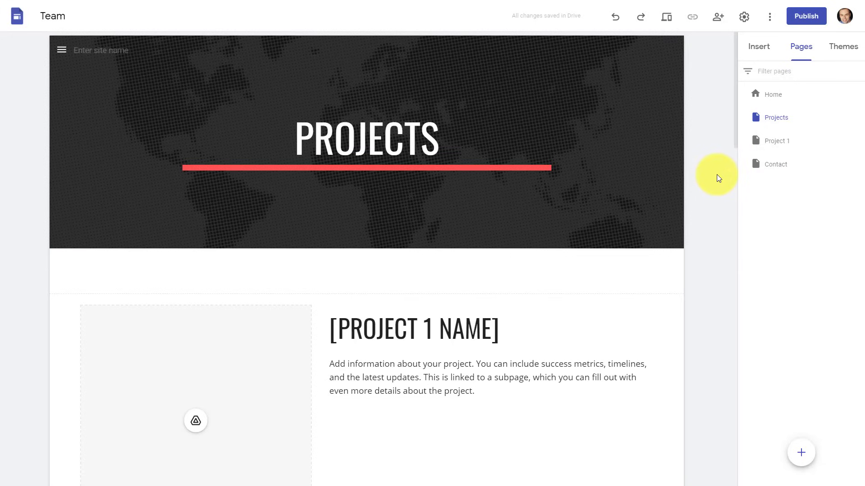
Apply the Diplomat theme and inspect the Project 1 and Project 2 placeholders in it
{"action": "left_click", "coordinate": [845, 47]}
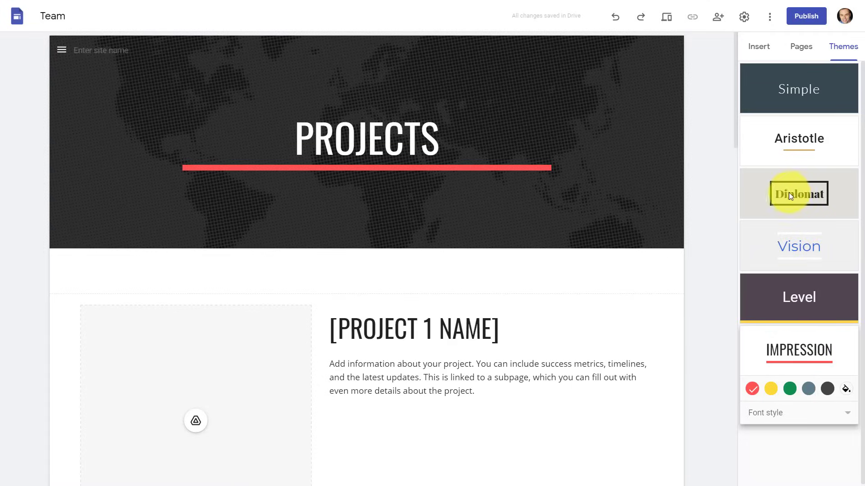
{"action": "left_click", "coordinate": [801, 193]}
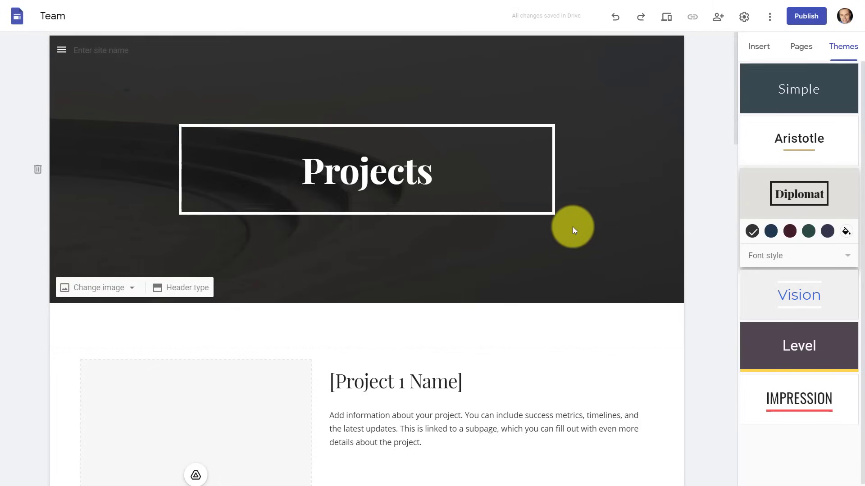
{"action": "scroll", "coordinate": [616, 174], "scroll_direction": "down", "scroll_amount": 2}
{"action": "scroll", "coordinate": [616, 177], "scroll_direction": "up", "scroll_amount": 2}
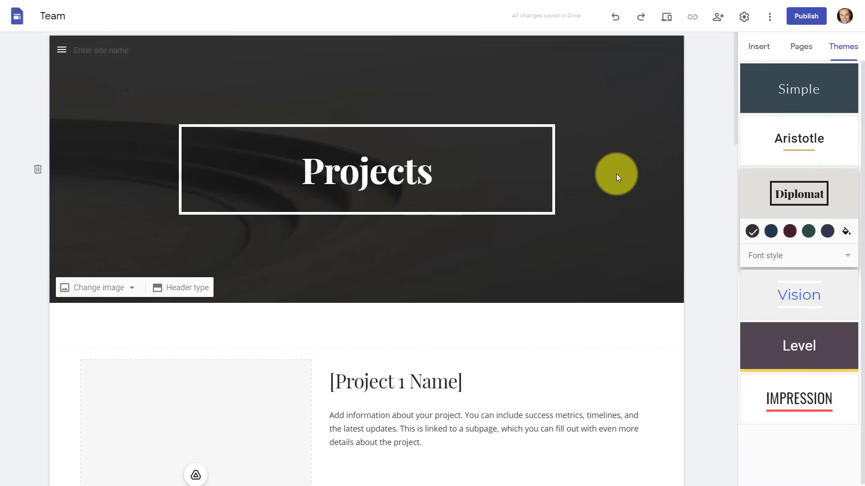
{"action": "scroll", "coordinate": [596, 201], "scroll_direction": "down", "scroll_amount": 3}
{"action": "left_click", "coordinate": [448, 285]}
{"action": "scroll", "coordinate": [441, 254], "scroll_direction": "down", "scroll_amount": 2}
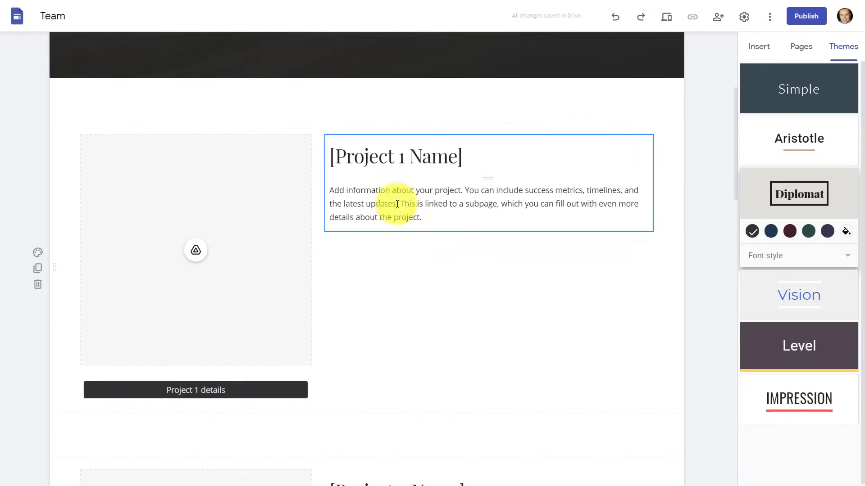
{"action": "scroll", "coordinate": [405, 184], "scroll_direction": "down", "scroll_amount": 3}
{"action": "scroll", "coordinate": [406, 228], "scroll_direction": "down", "scroll_amount": 2}
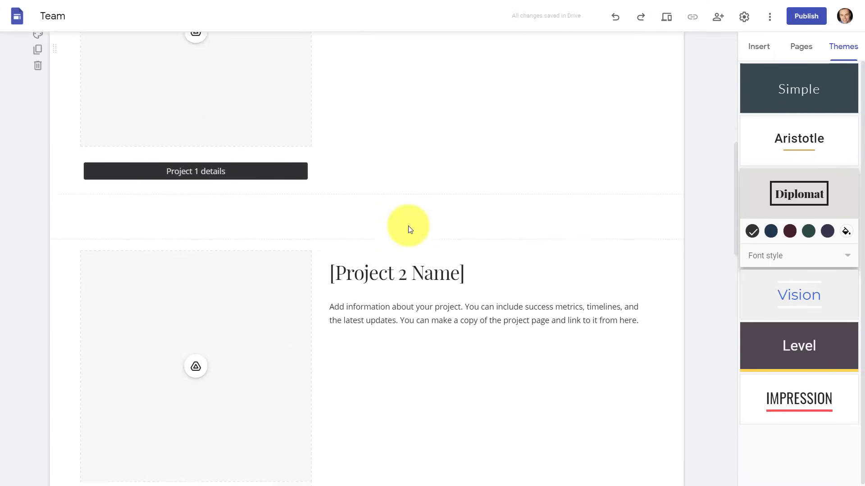
{"action": "left_click", "coordinate": [283, 302]}
{"action": "scroll", "coordinate": [283, 302], "scroll_direction": "up", "scroll_amount": 2}
{"action": "scroll", "coordinate": [290, 299], "scroll_direction": "up", "scroll_amount": 8}
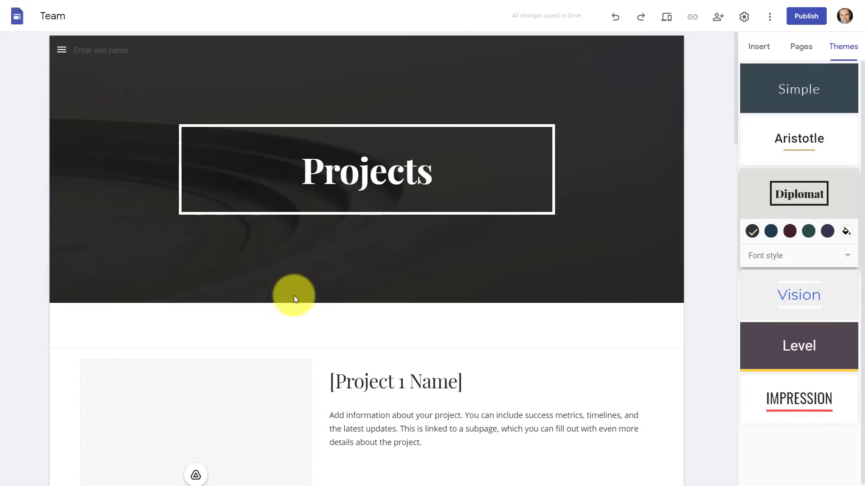
Set the Diplomat theme's colour scheme to maroon
{"action": "left_click", "coordinate": [770, 232]}
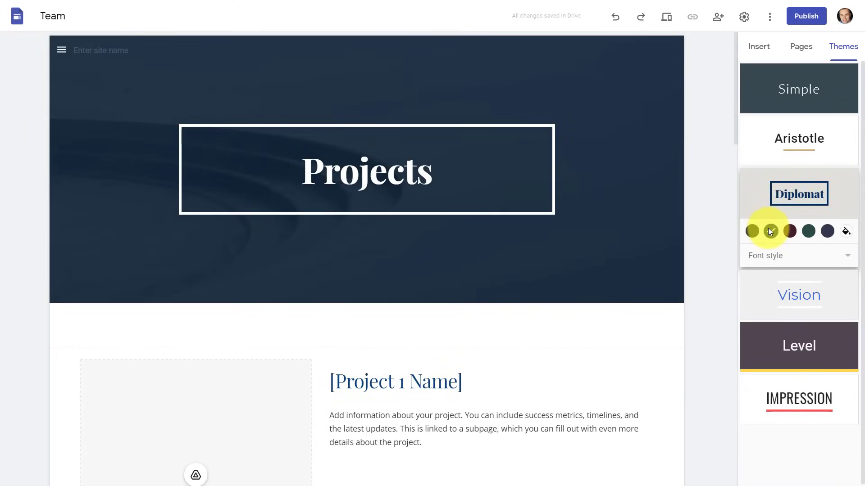
{"action": "left_click", "coordinate": [846, 231]}
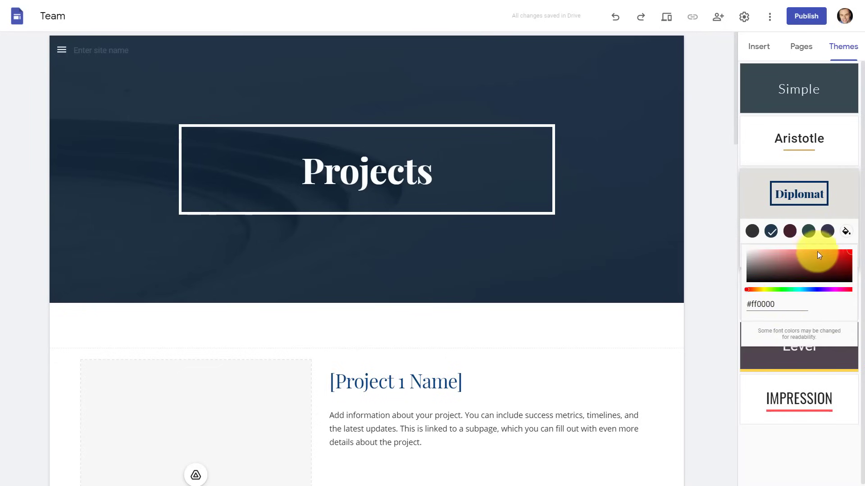
{"action": "left_click", "coordinate": [789, 231]}
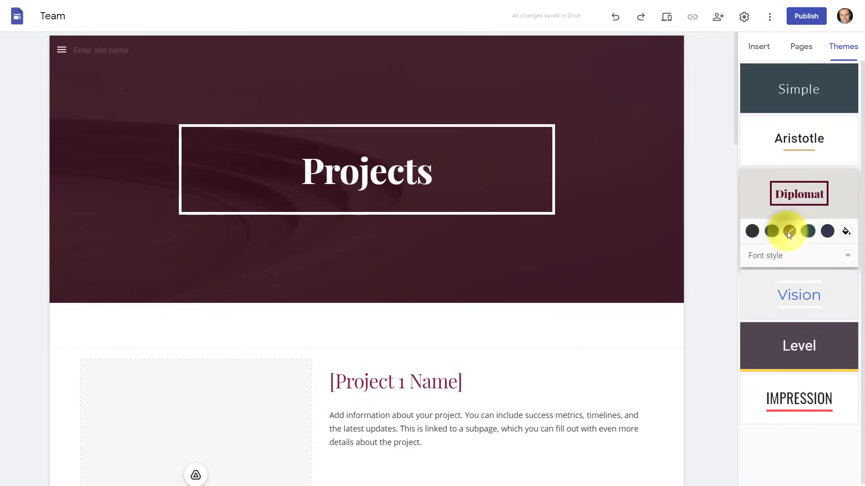
Switch the theme's font style to Heavy for bold headings
{"action": "left_click", "coordinate": [782, 256]}
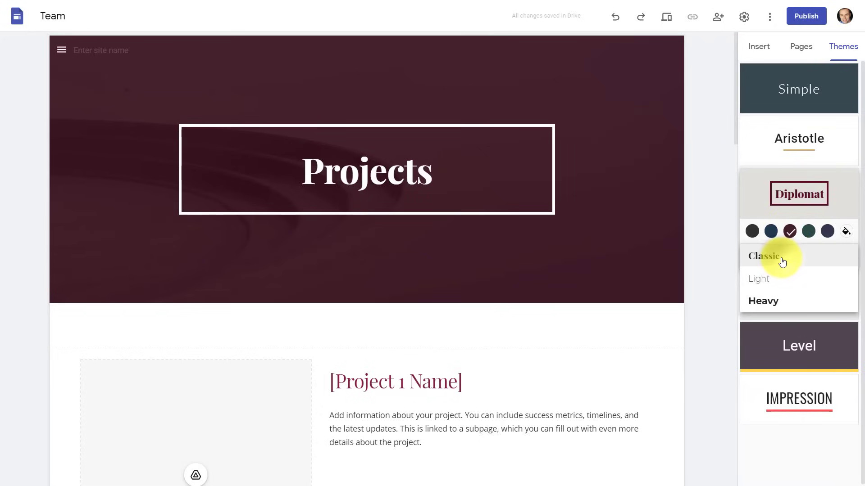
{"action": "left_click", "coordinate": [773, 303]}
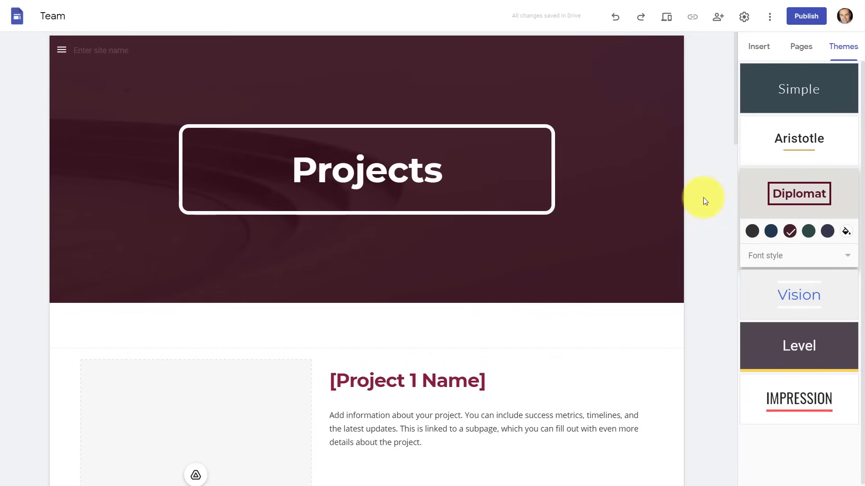
{"action": "scroll", "coordinate": [704, 197], "scroll_direction": "down", "scroll_amount": 2}
{"action": "scroll", "coordinate": [703, 197], "scroll_direction": "up", "scroll_amount": 2}
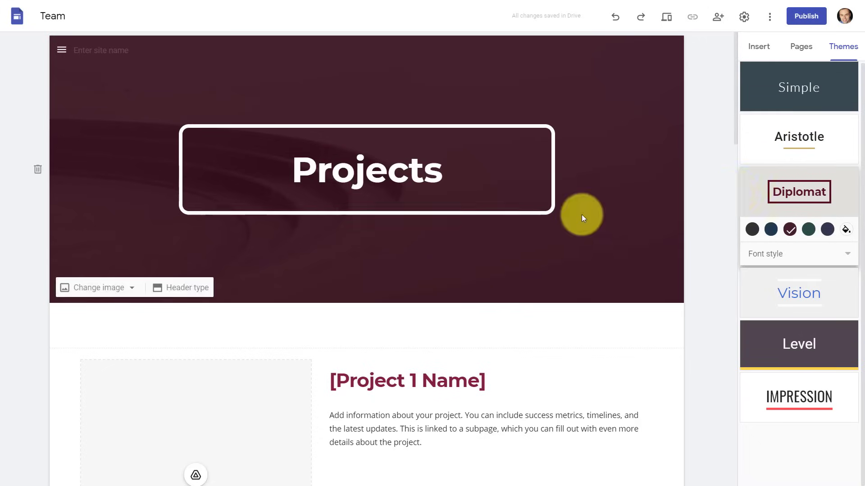
{"action": "scroll", "coordinate": [584, 214], "scroll_direction": "down", "scroll_amount": 3}
{"action": "scroll", "coordinate": [425, 288], "scroll_direction": "up", "scroll_amount": 4}
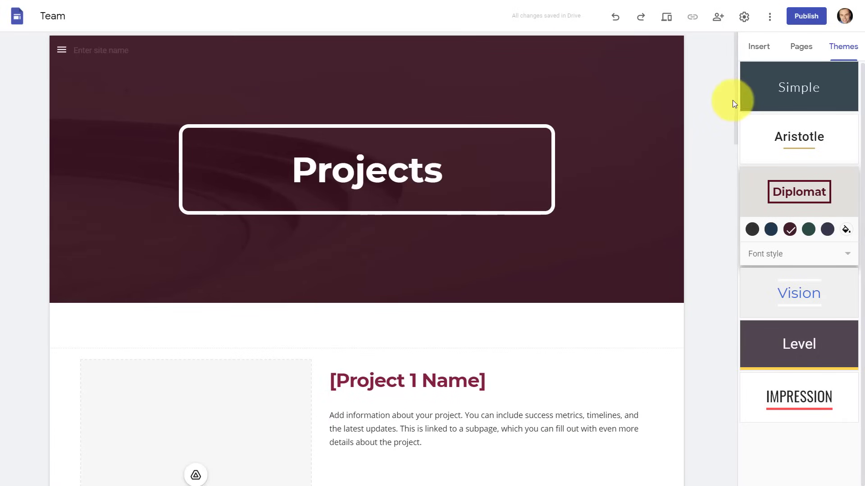
{"action": "left_click", "coordinate": [758, 49]}
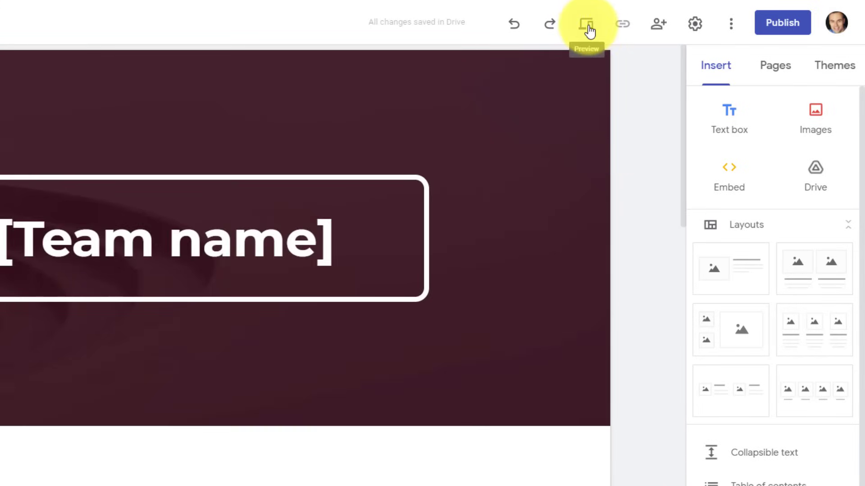
Preview the home page, viewing the maroon banner, Welcome heading, mission text and Learn more button
{"action": "left_click", "coordinate": [588, 30]}
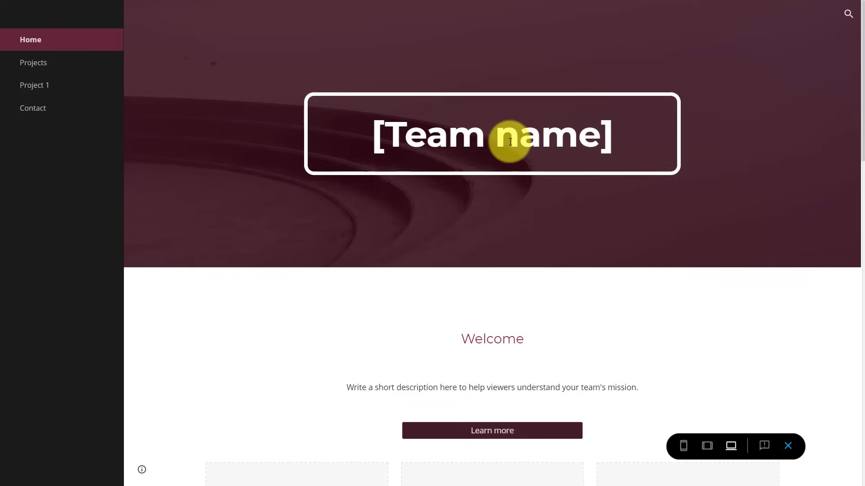
{"action": "scroll", "coordinate": [508, 140], "scroll_direction": "down", "scroll_amount": 2}
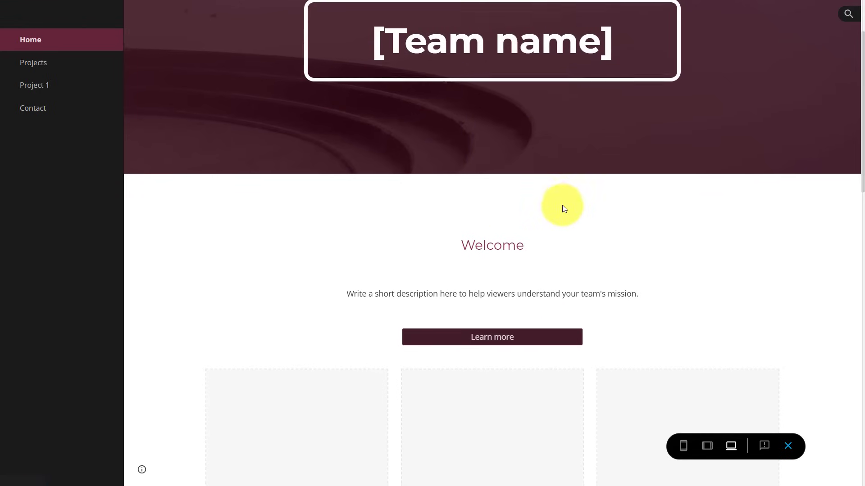
{"action": "scroll", "coordinate": [563, 206], "scroll_direction": "down", "scroll_amount": 8}
{"action": "scroll", "coordinate": [563, 207], "scroll_direction": "up", "scroll_amount": 14}
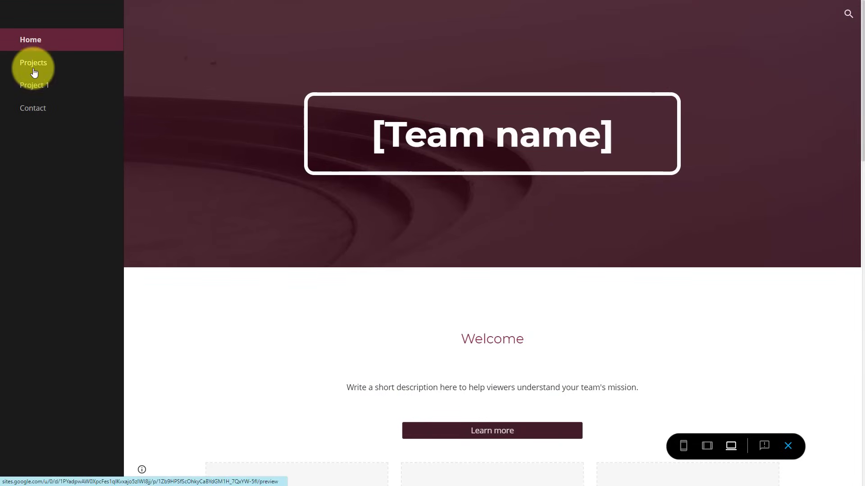
{"action": "scroll", "coordinate": [267, 177], "scroll_direction": "down", "scroll_amount": 4}
{"action": "scroll", "coordinate": [267, 177], "scroll_direction": "down", "scroll_amount": 7}
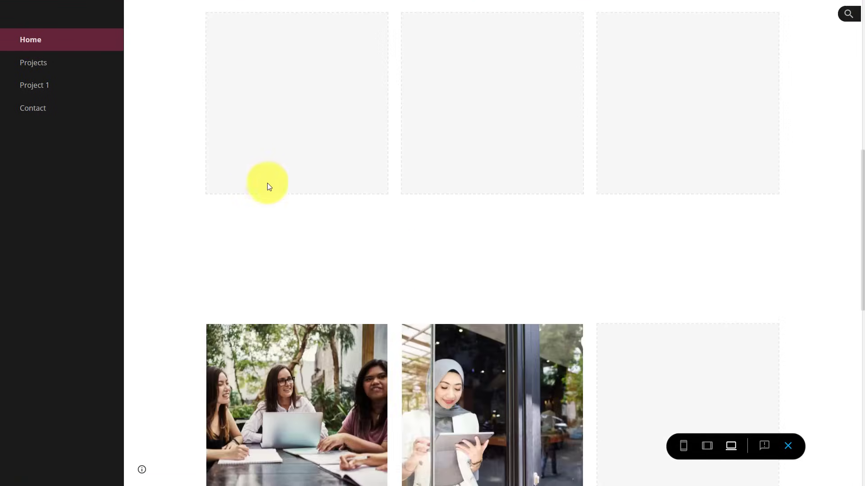
{"action": "scroll", "coordinate": [394, 261], "scroll_direction": "down", "scroll_amount": 5}
{"action": "scroll", "coordinate": [499, 295], "scroll_direction": "up", "scroll_amount": 9}
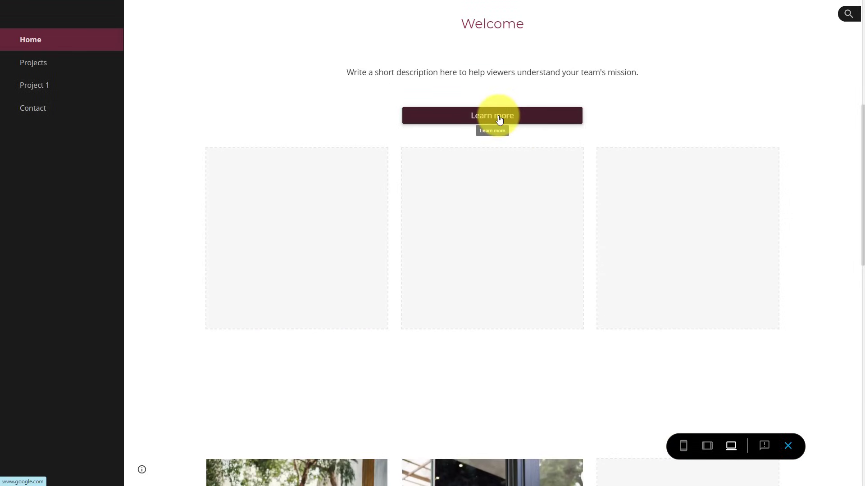
{"action": "scroll", "coordinate": [501, 120], "scroll_direction": "up", "scroll_amount": 7}
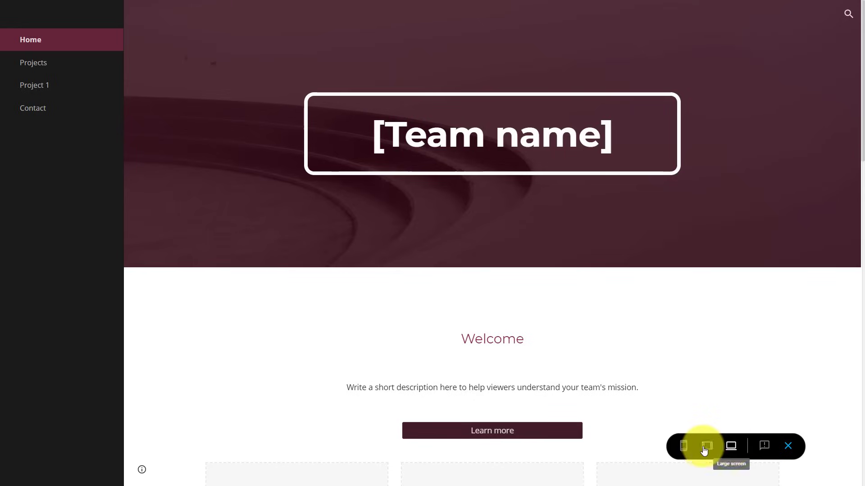
{"action": "left_click", "coordinate": [683, 447]}
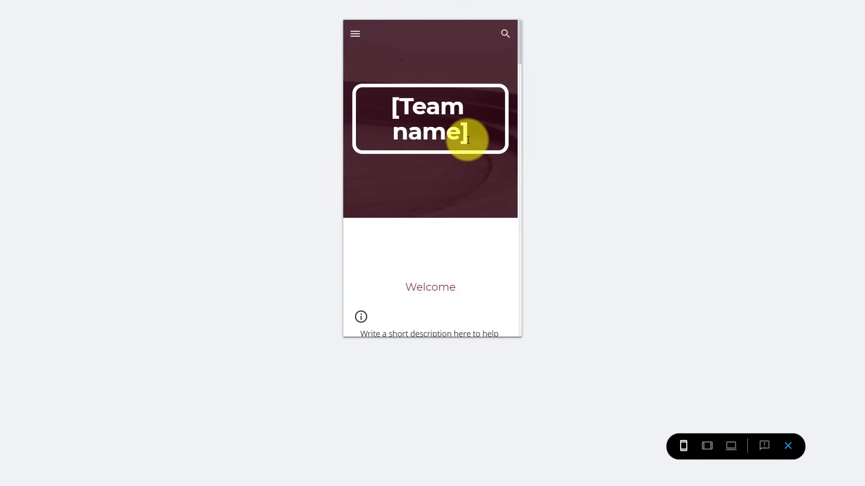
{"action": "scroll", "coordinate": [468, 141], "scroll_direction": "down", "scroll_amount": 5}
{"action": "scroll", "coordinate": [467, 140], "scroll_direction": "down", "scroll_amount": 10}
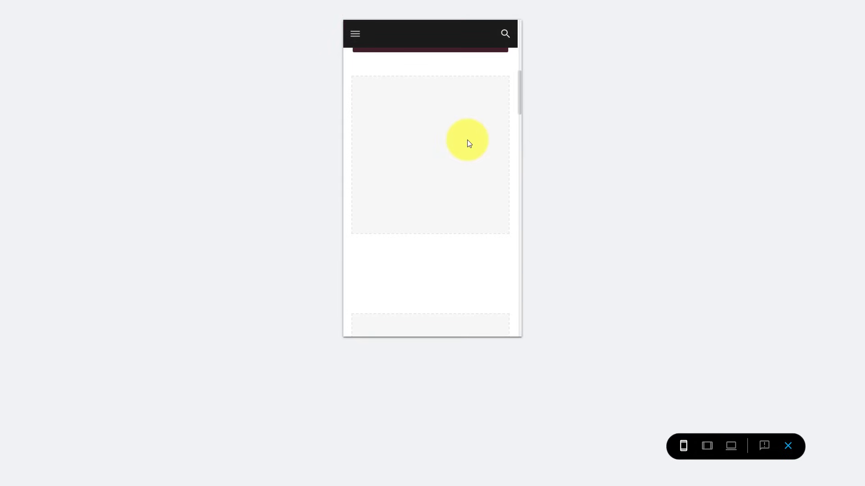
{"action": "scroll", "coordinate": [468, 143], "scroll_direction": "down", "scroll_amount": 10}
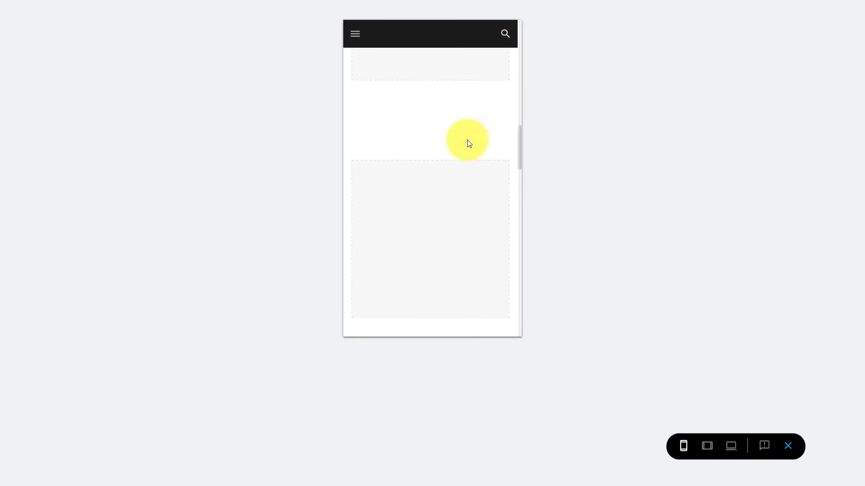
{"action": "scroll", "coordinate": [466, 143], "scroll_direction": "down", "scroll_amount": 3}
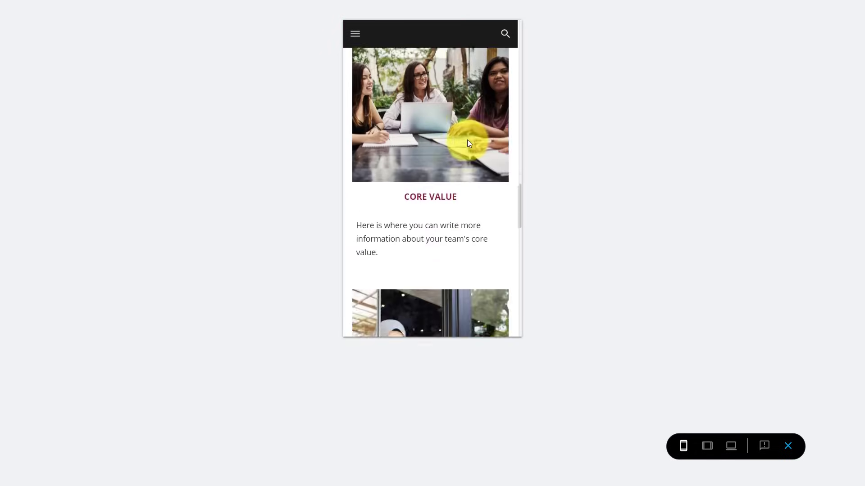
{"action": "scroll", "coordinate": [466, 143], "scroll_direction": "up", "scroll_amount": 4}
{"action": "scroll", "coordinate": [467, 143], "scroll_direction": "up", "scroll_amount": 10}
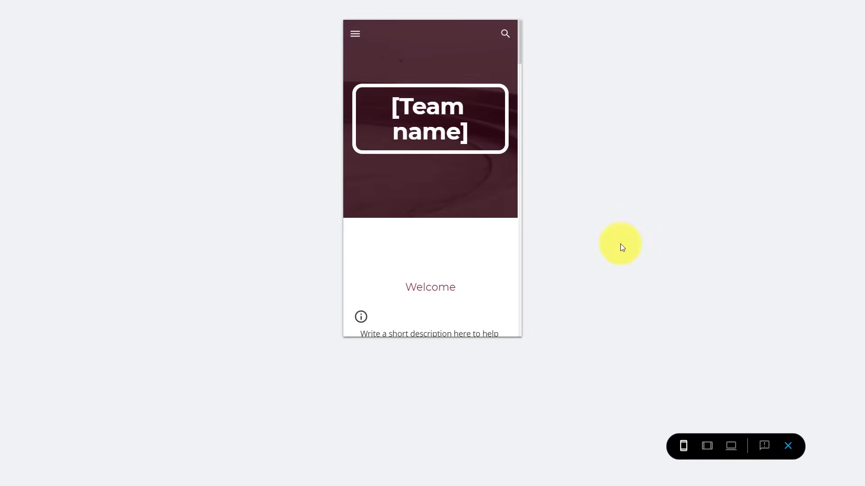
{"action": "left_click", "coordinate": [707, 446]}
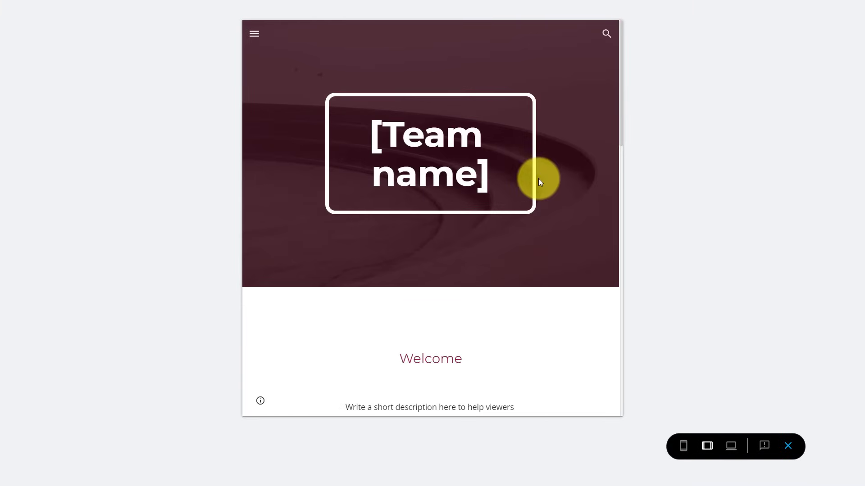
{"action": "scroll", "coordinate": [539, 181], "scroll_direction": "down", "scroll_amount": 6}
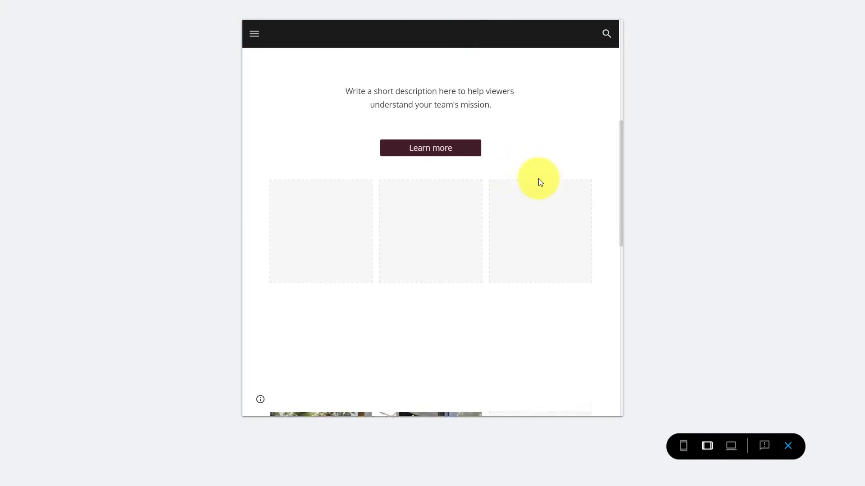
{"action": "scroll", "coordinate": [538, 179], "scroll_direction": "down", "scroll_amount": 5}
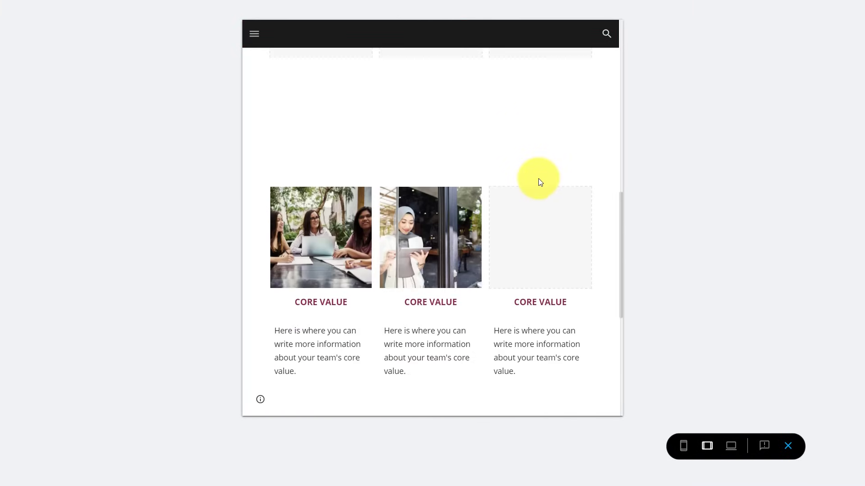
{"action": "scroll", "coordinate": [539, 181], "scroll_direction": "down", "scroll_amount": 4}
{"action": "scroll", "coordinate": [539, 179], "scroll_direction": "up", "scroll_amount": 15}
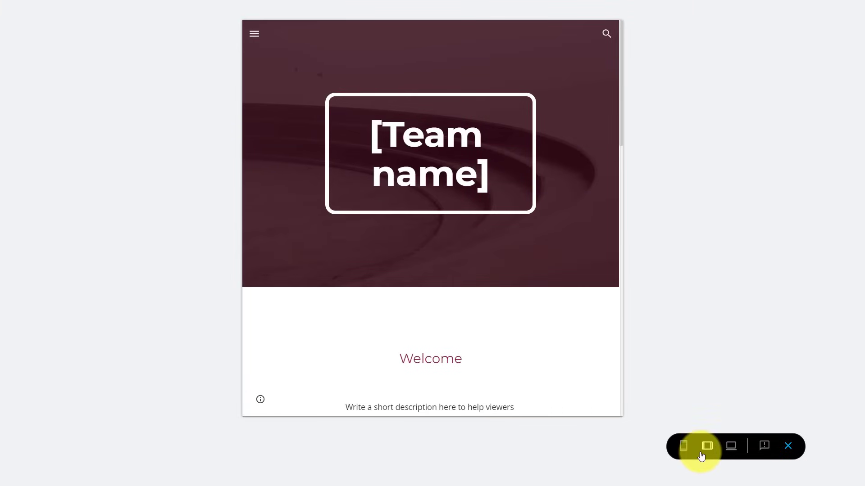
{"action": "left_click", "coordinate": [730, 446]}
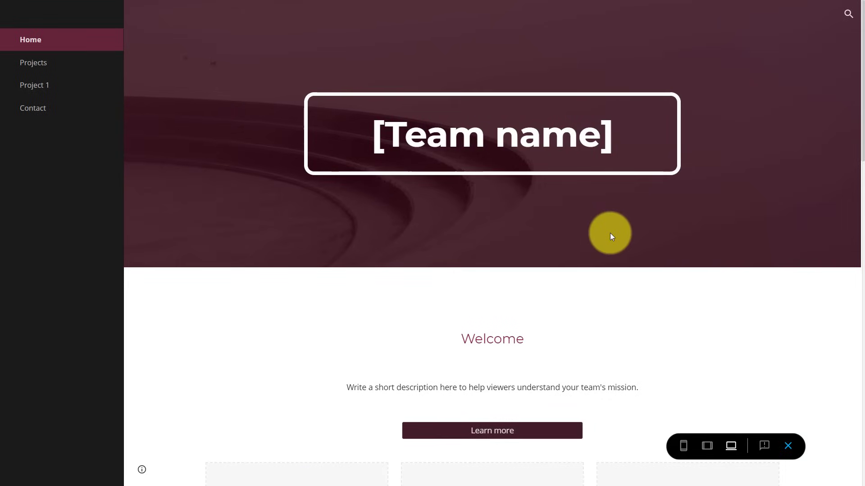
Exit the preview to resume editing the home page with its maroon banner
{"action": "left_click", "coordinate": [787, 447]}
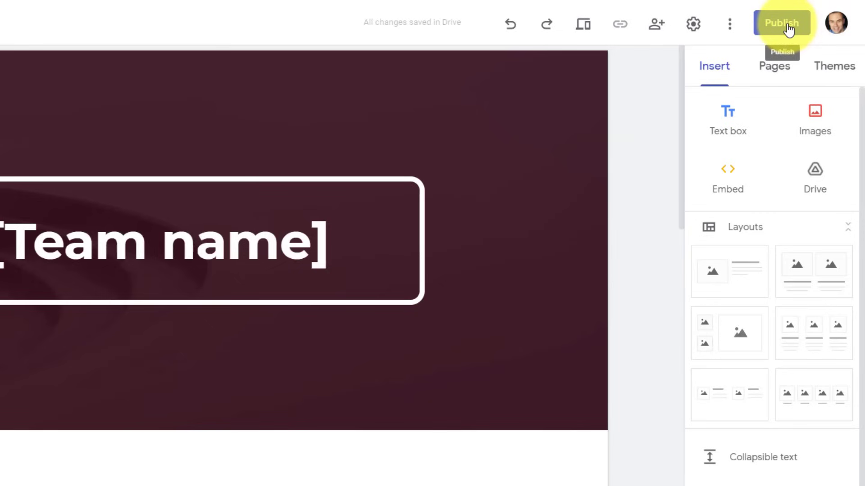
{"action": "left_click", "coordinate": [657, 32]}
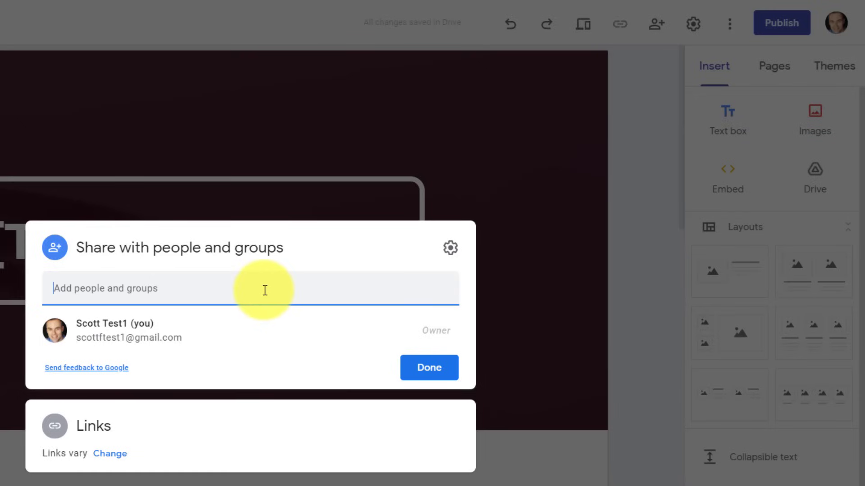
{"action": "left_click", "coordinate": [428, 367]}
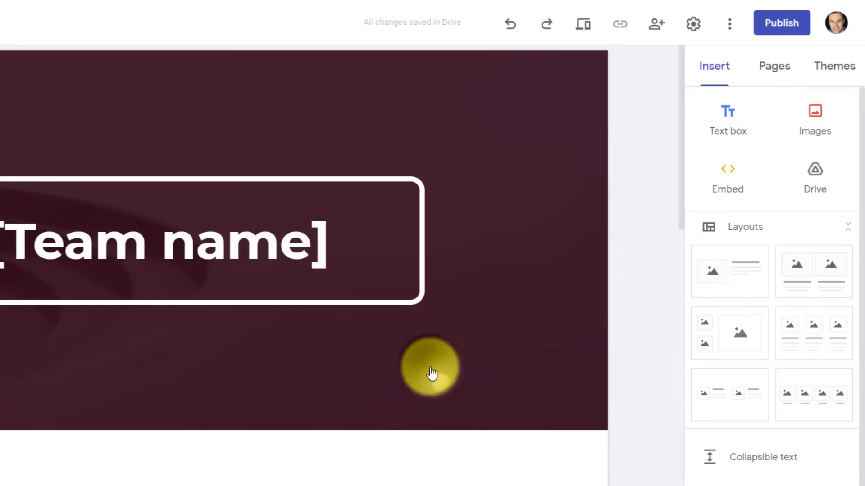
In site settings, set the navigation mode to place navigation along the top
{"action": "left_click", "coordinate": [693, 25]}
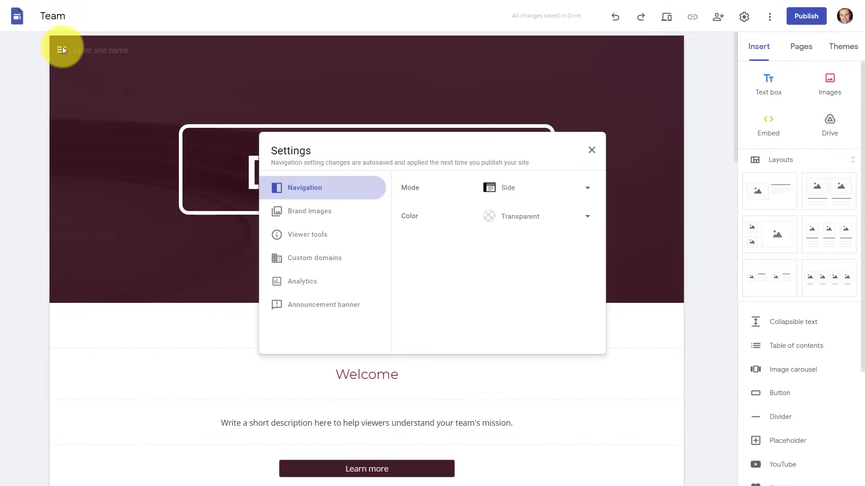
{"action": "left_click", "coordinate": [587, 187]}
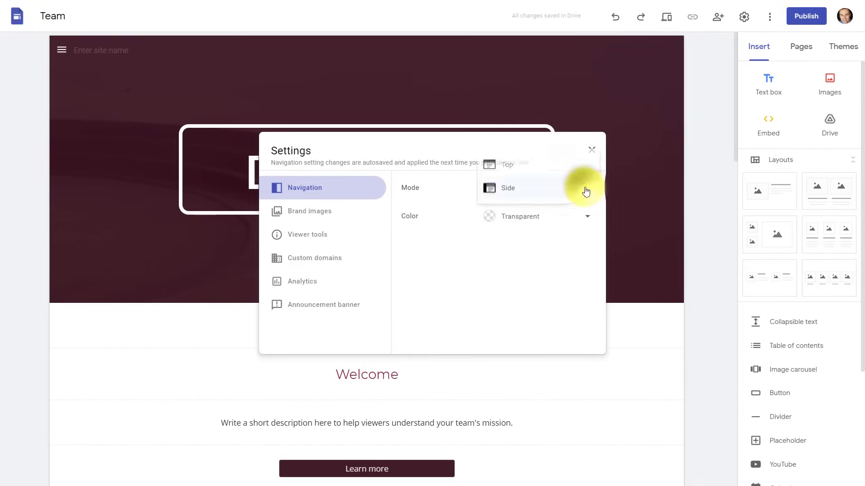
{"action": "left_click", "coordinate": [518, 170]}
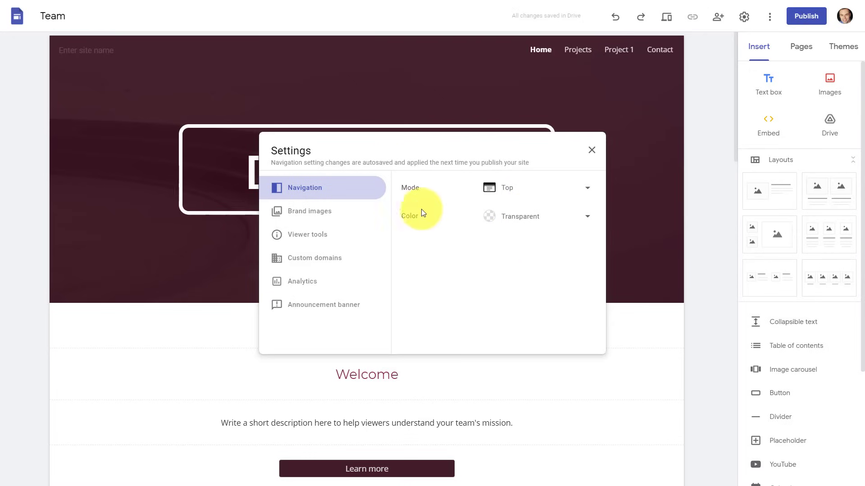
Review the logo and favicon settings, then show Version history, Duplicate site and Help options
{"action": "left_click", "coordinate": [308, 212]}
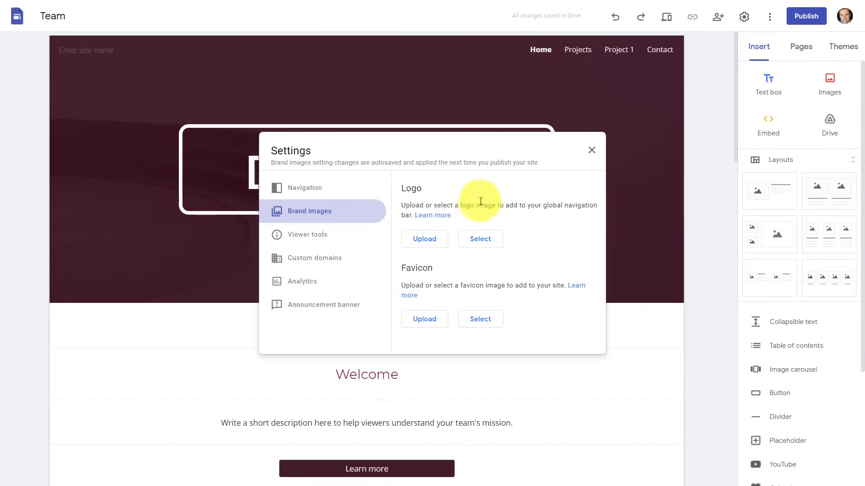
{"action": "key", "text": "Escape"}
{"action": "left_click", "coordinate": [770, 17]}
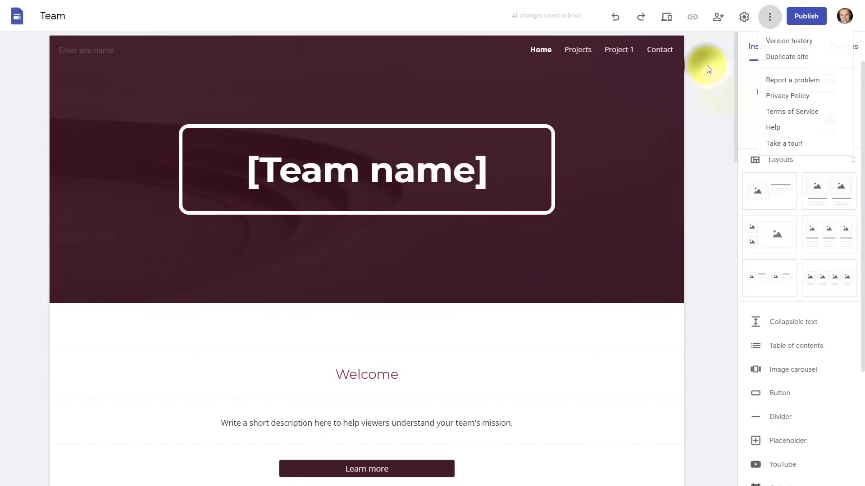
Dismiss the More menu, returning to the home page editor with its top navigation
{"action": "left_click", "coordinate": [698, 78]}
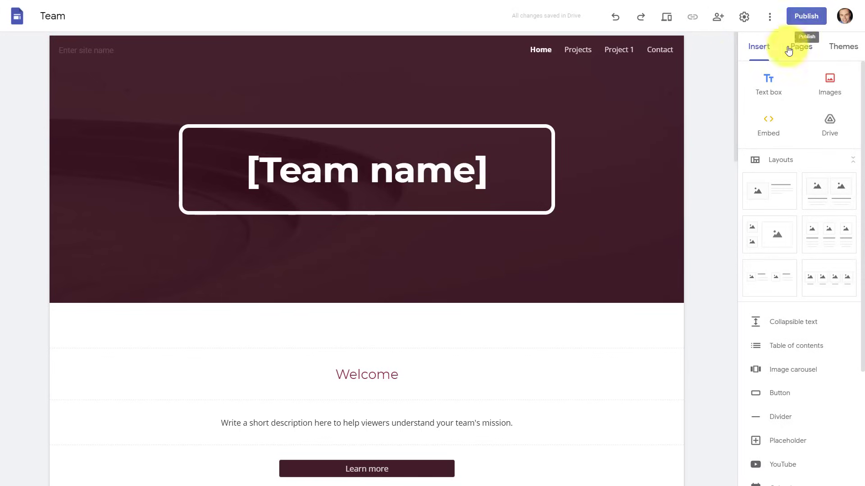
{"action": "mouse_move", "coordinate": [469, 118]}
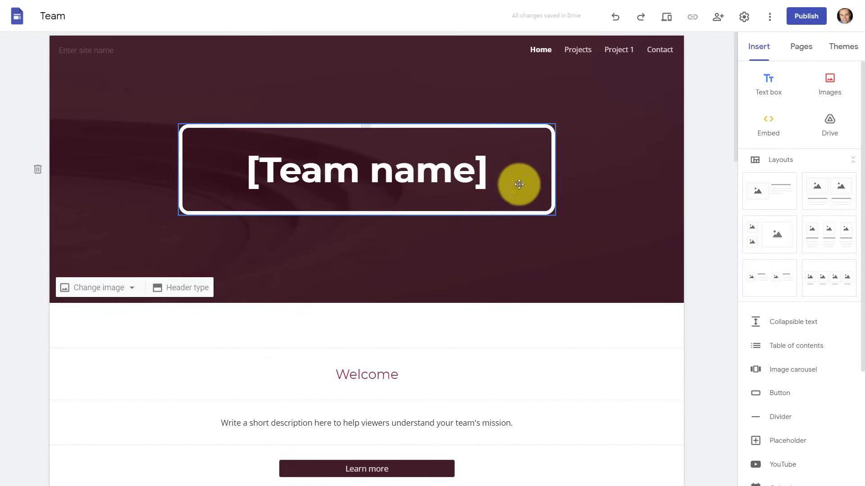
{"action": "scroll", "coordinate": [496, 207], "scroll_direction": "down", "scroll_amount": 8}
{"action": "scroll", "coordinate": [491, 214], "scroll_direction": "up", "scroll_amount": 8}
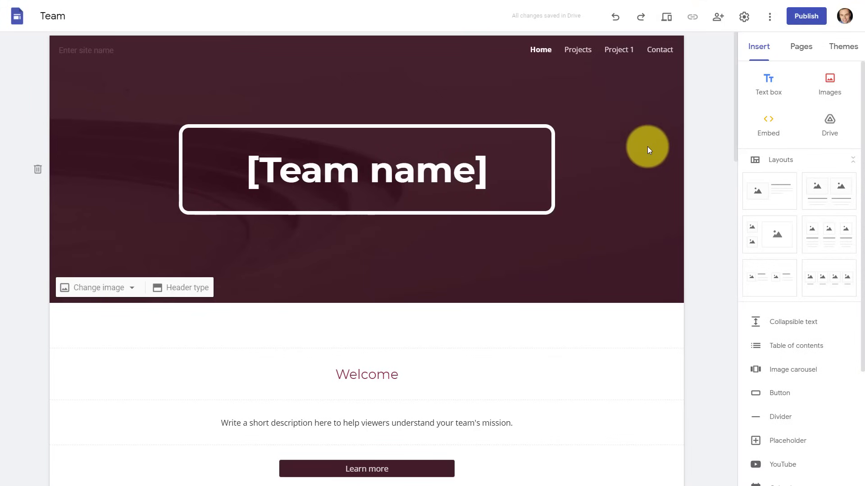
Enter awesomewebsiteforcoolpeople as the site's web address in Publish to the web
{"action": "left_click", "coordinate": [805, 17]}
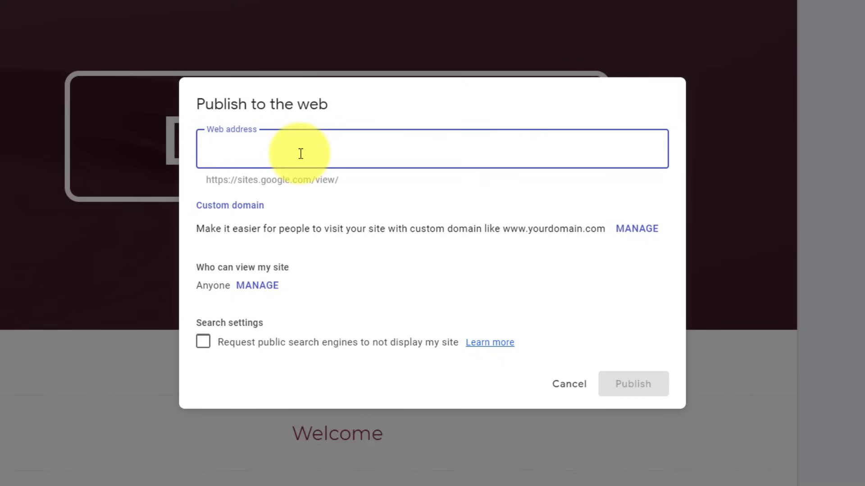
{"action": "type", "text": "awesomewebsi"}
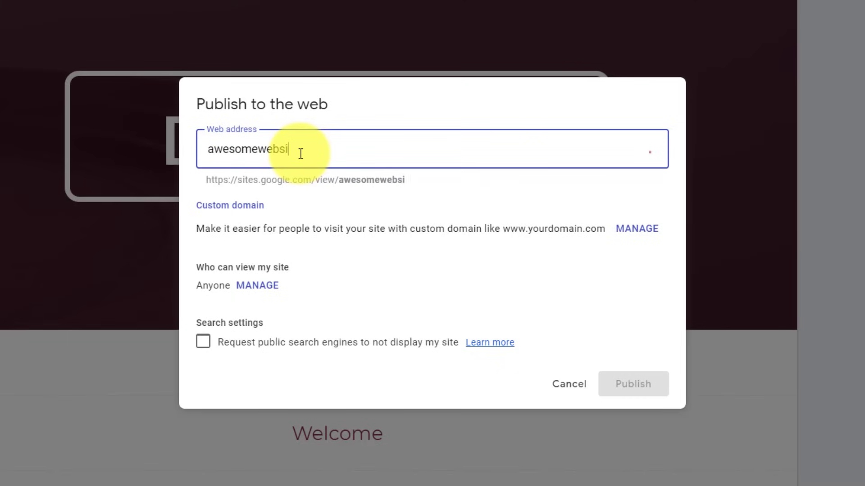
{"action": "type", "text": "teforcoo"}
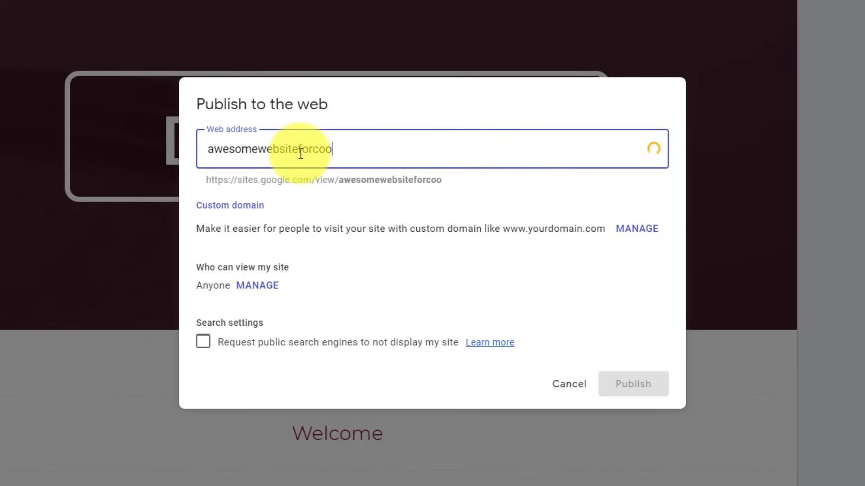
{"action": "type", "text": "lpeople"}
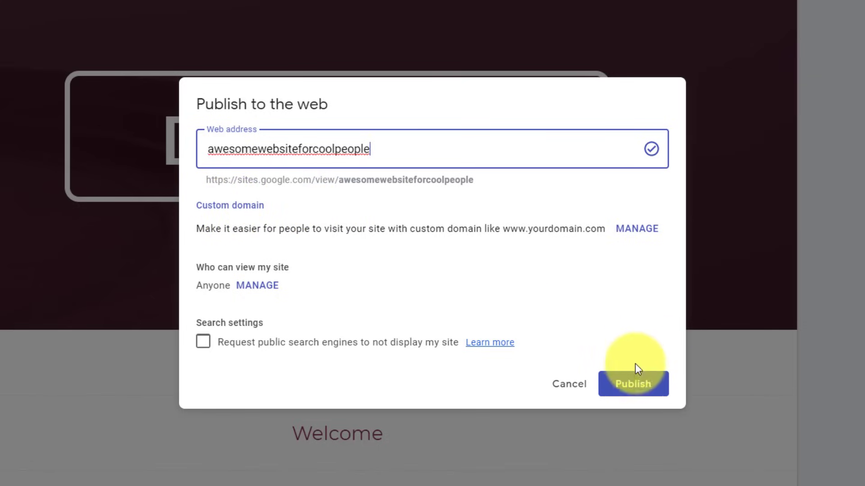
Publish the site at sites.google.com/view/awesomewebsiteforcoolpeople and copy the published link
{"action": "left_click", "coordinate": [632, 388]}
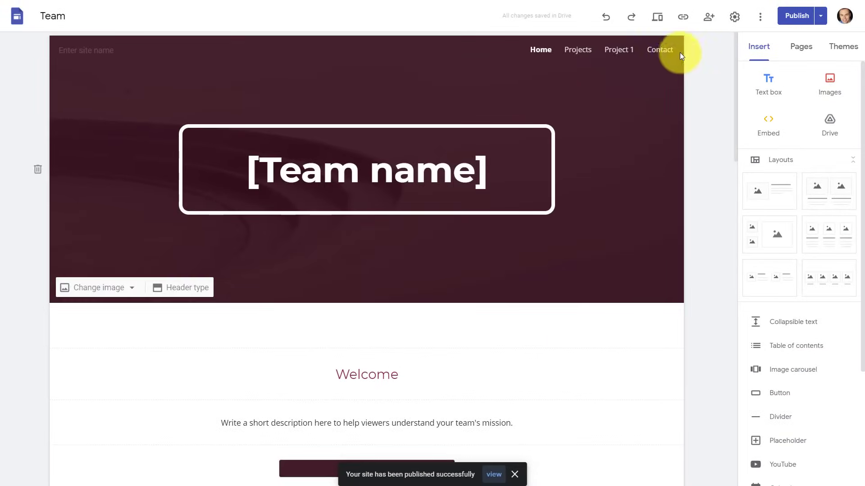
{"action": "left_click", "coordinate": [683, 19]}
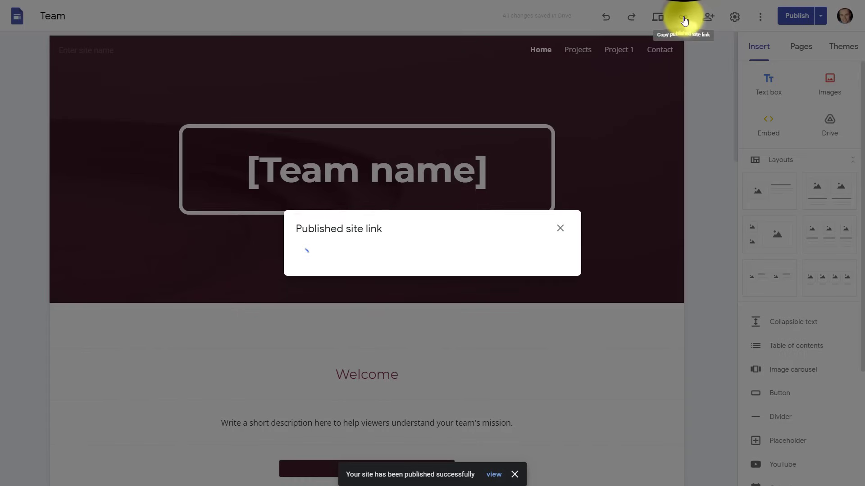
{"action": "left_click", "coordinate": [544, 250]}
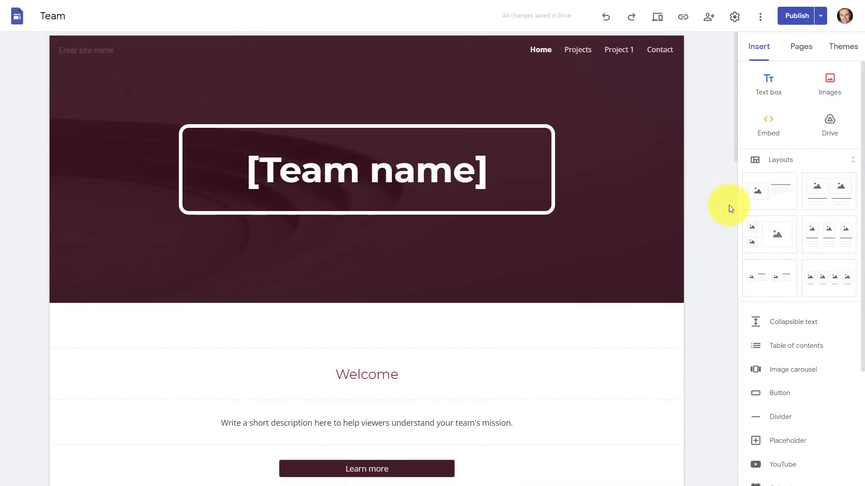
{"action": "scroll", "coordinate": [729, 208], "scroll_direction": "down", "scroll_amount": 4}
{"action": "scroll", "coordinate": [730, 208], "scroll_direction": "down", "scroll_amount": 3}
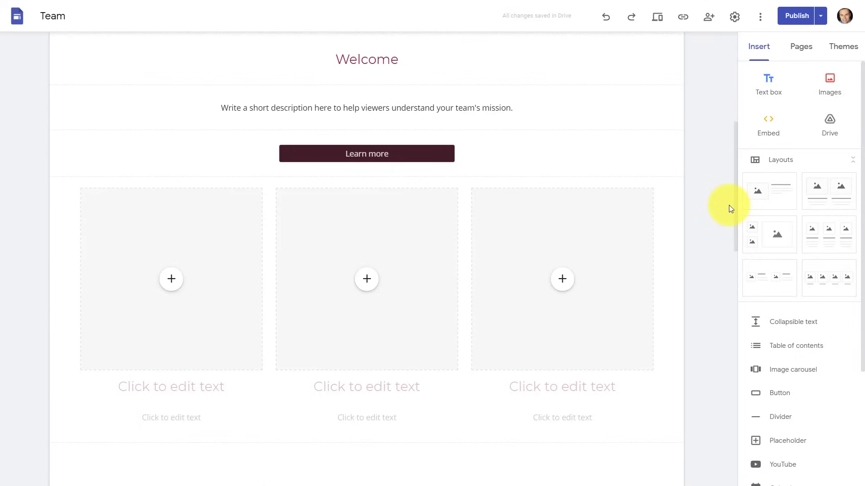
{"action": "scroll", "coordinate": [730, 208], "scroll_direction": "up", "scroll_amount": 3}
{"action": "scroll", "coordinate": [731, 209], "scroll_direction": "up", "scroll_amount": 4}
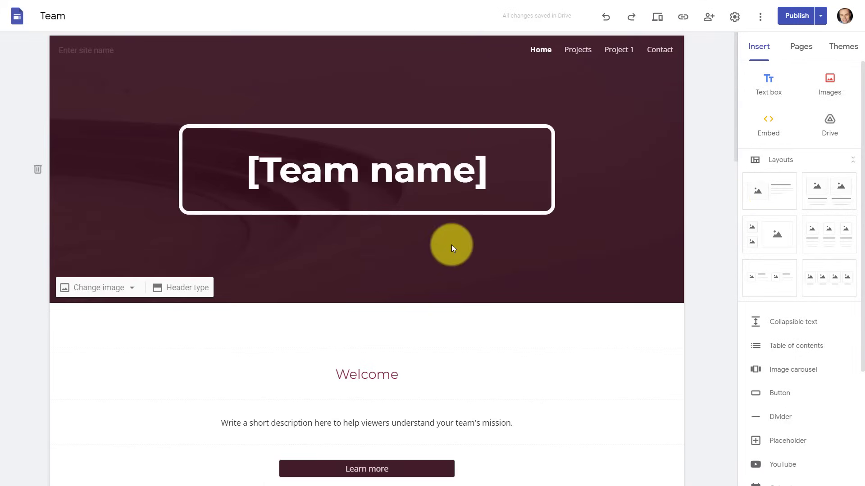
{"action": "scroll", "coordinate": [451, 246], "scroll_direction": "down", "scroll_amount": 4}
{"action": "left_click", "coordinate": [451, 245]}
{"action": "scroll", "coordinate": [452, 245], "scroll_direction": "up", "scroll_amount": 3}
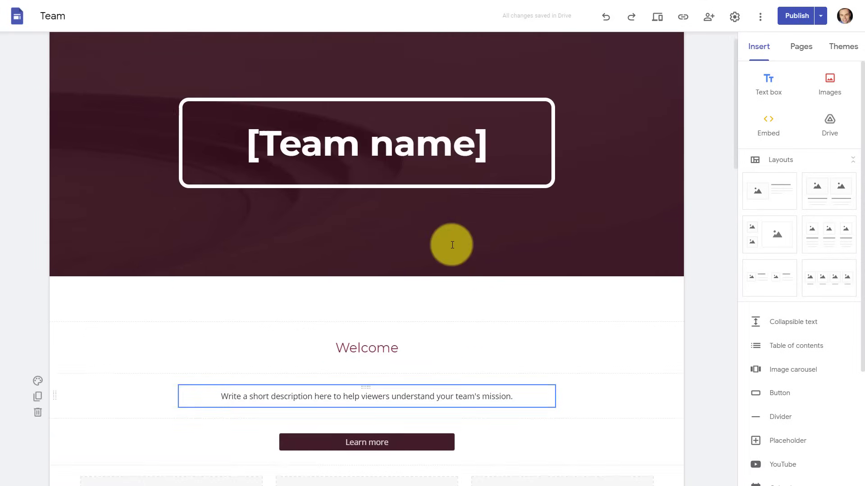
{"action": "scroll", "coordinate": [452, 244], "scroll_direction": "up", "scroll_amount": 1}
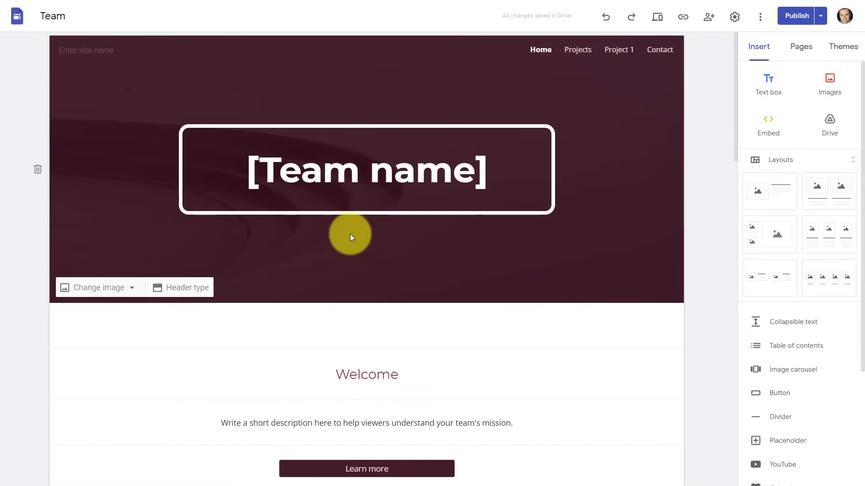
{"action": "scroll", "coordinate": [350, 234], "scroll_direction": "down", "scroll_amount": 5}
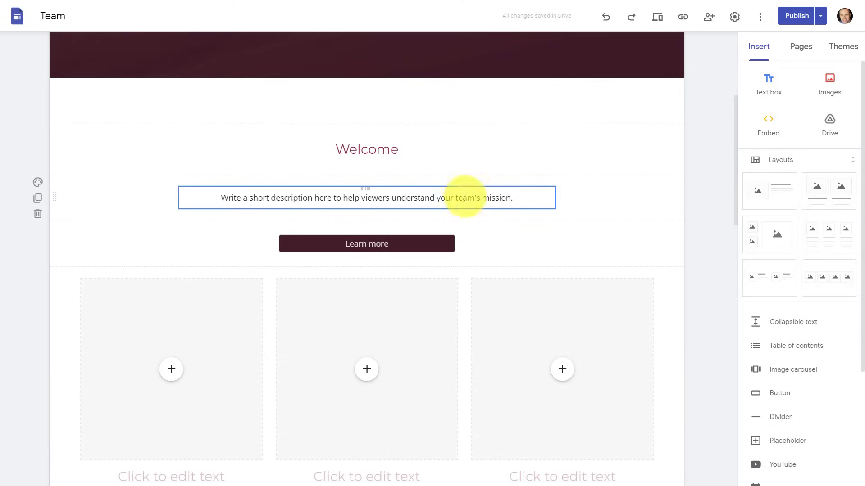
{"action": "scroll", "coordinate": [513, 244], "scroll_direction": "down", "scroll_amount": 4}
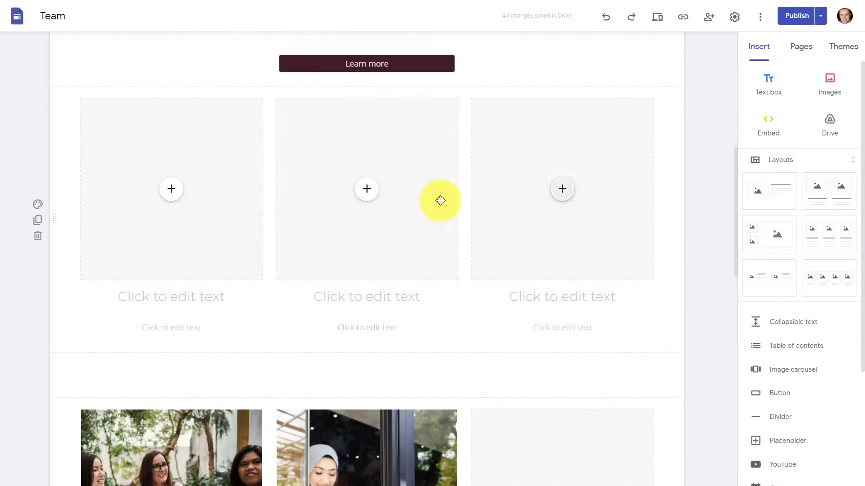
{"action": "scroll", "coordinate": [525, 188], "scroll_direction": "up", "scroll_amount": 4}
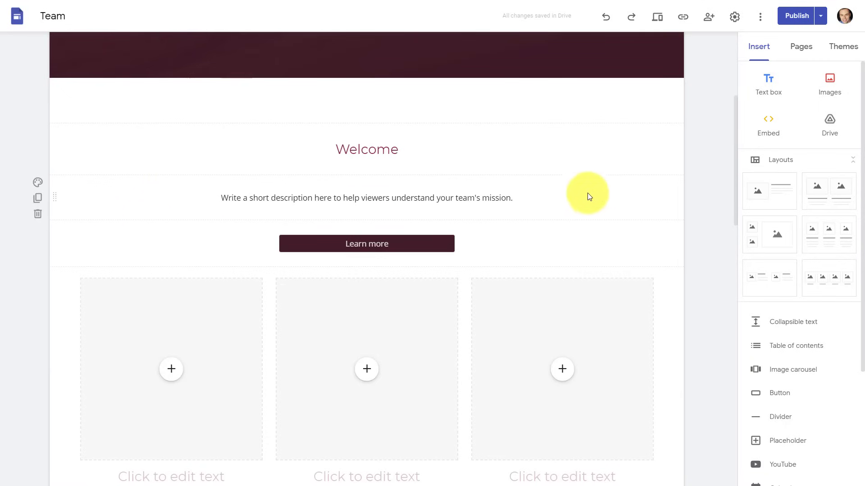
{"action": "scroll", "coordinate": [588, 188], "scroll_direction": "down", "scroll_amount": 3}
{"action": "scroll", "coordinate": [587, 191], "scroll_direction": "down", "scroll_amount": 6}
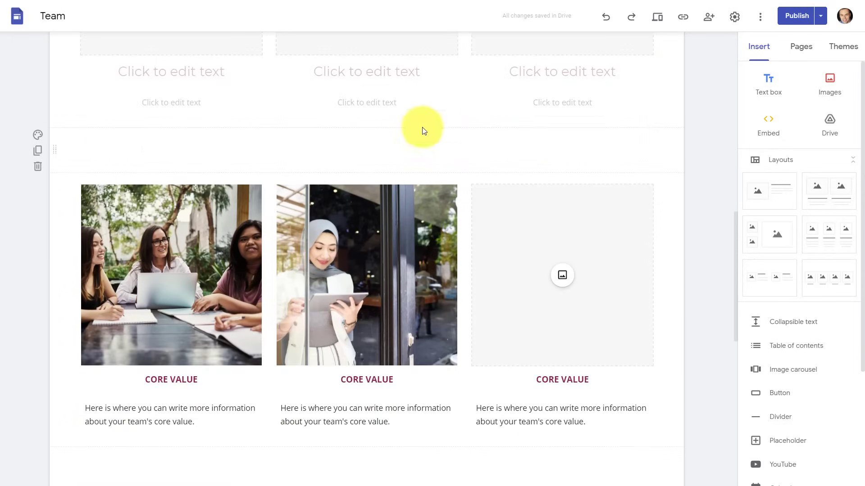
{"action": "scroll", "coordinate": [419, 144], "scroll_direction": "down", "scroll_amount": 5}
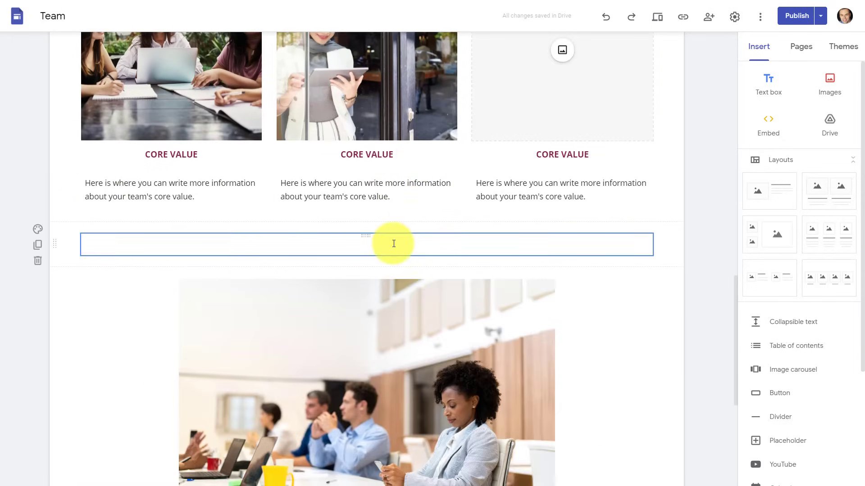
Drag the Learn more button section above the Welcome heading
{"action": "scroll", "coordinate": [393, 243], "scroll_direction": "up", "scroll_amount": 5}
{"action": "scroll", "coordinate": [394, 243], "scroll_direction": "up", "scroll_amount": 5}
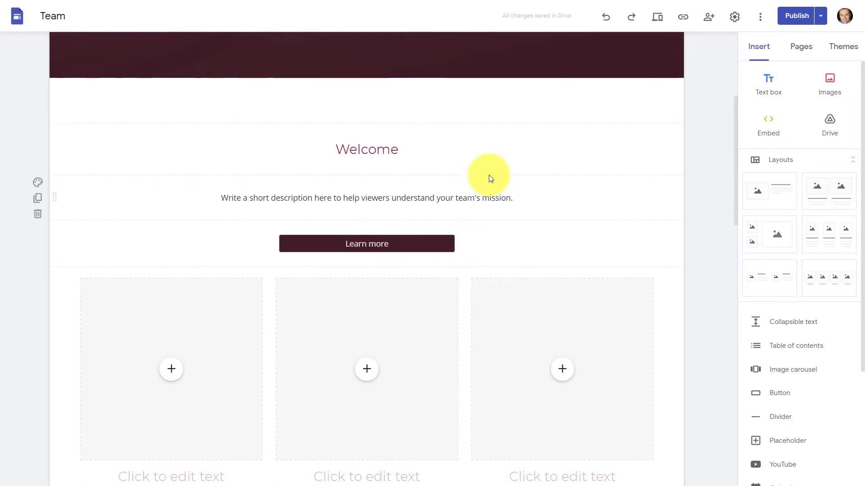
{"action": "scroll", "coordinate": [489, 177], "scroll_direction": "up", "scroll_amount": 1}
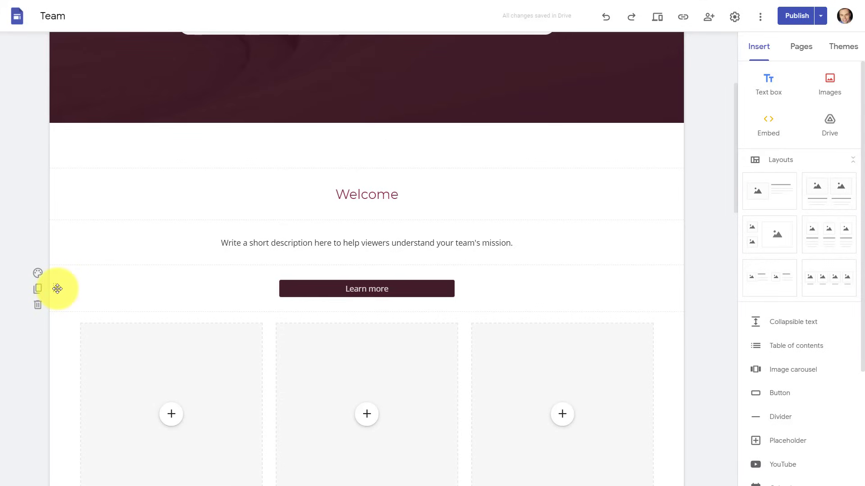
{"action": "left_click_drag", "start_coordinate": [57, 288], "coordinate": [54, 152]}
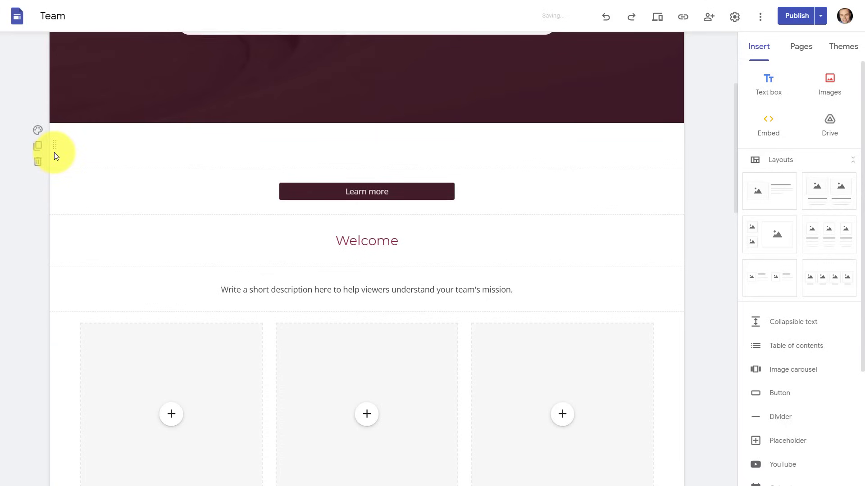
Check the rearranged layout by selecting the Welcome heading and then the team photo block
{"action": "left_click", "coordinate": [134, 236]}
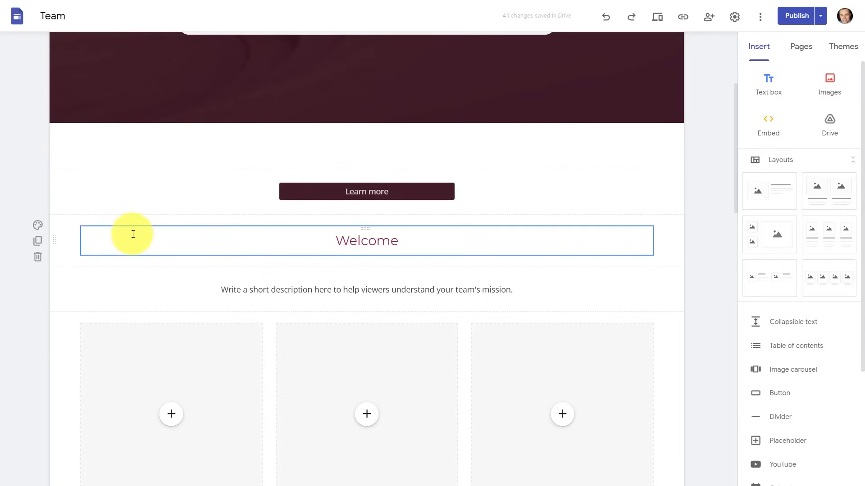
{"action": "left_click", "coordinate": [111, 260]}
{"action": "scroll", "coordinate": [144, 268], "scroll_direction": "down", "scroll_amount": 1}
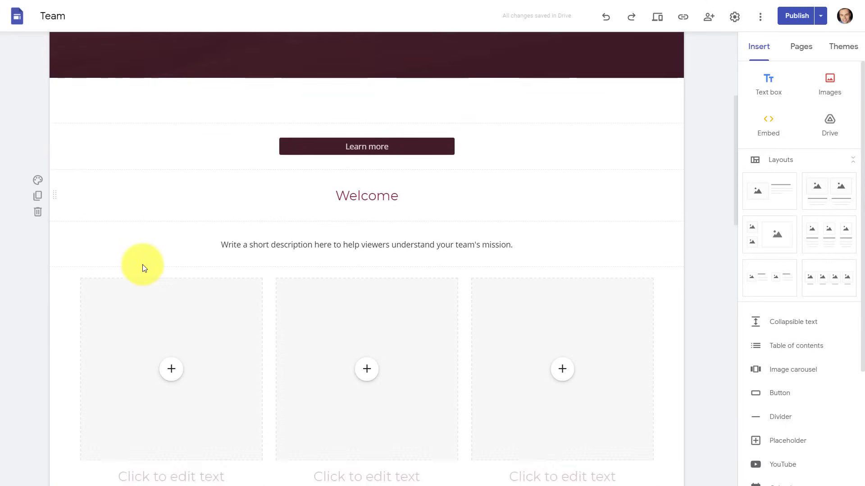
{"action": "scroll", "coordinate": [143, 267], "scroll_direction": "up", "scroll_amount": 2}
{"action": "scroll", "coordinate": [143, 268], "scroll_direction": "down", "scroll_amount": 12}
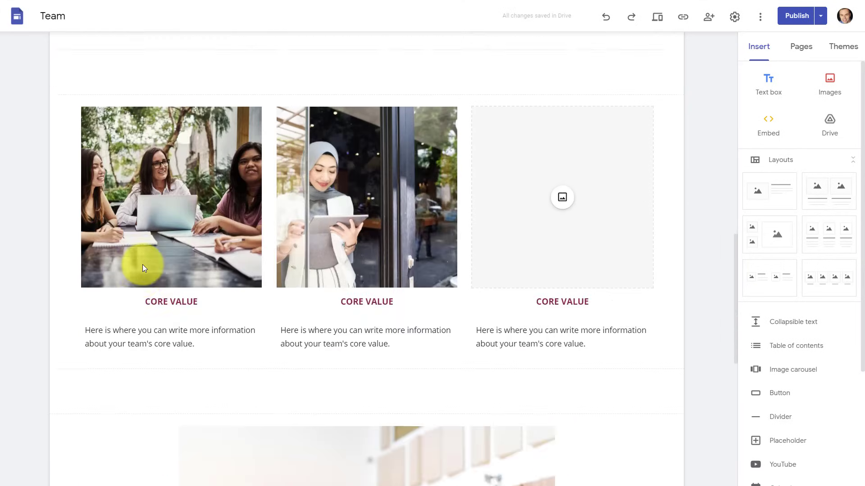
{"action": "scroll", "coordinate": [143, 268], "scroll_direction": "down", "scroll_amount": 7}
{"action": "scroll", "coordinate": [234, 255], "scroll_direction": "up", "scroll_amount": 1}
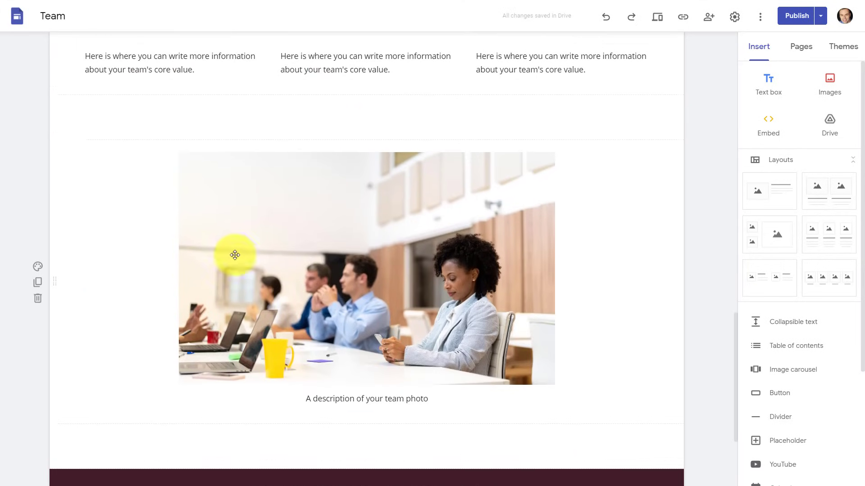
{"action": "left_click", "coordinate": [381, 235]}
{"action": "scroll", "coordinate": [386, 237], "scroll_direction": "down", "scroll_amount": 2}
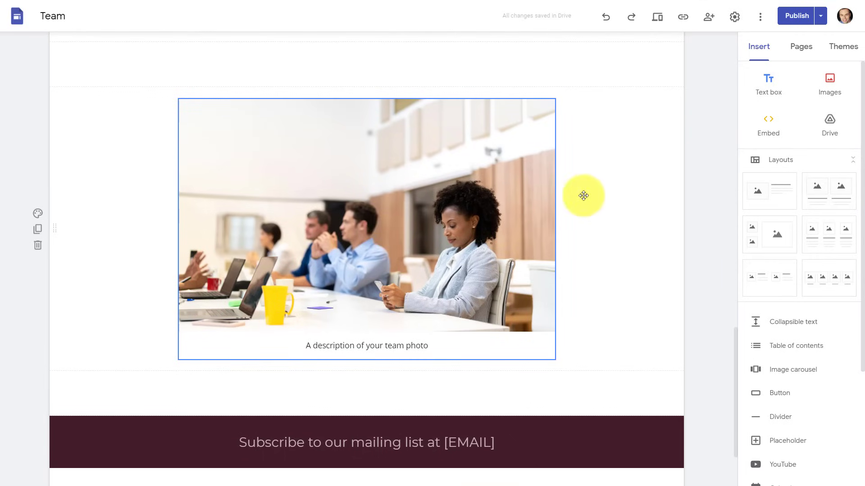
Insert the workshop audience photo from Google Drive into the page
{"action": "left_click", "coordinate": [830, 82]}
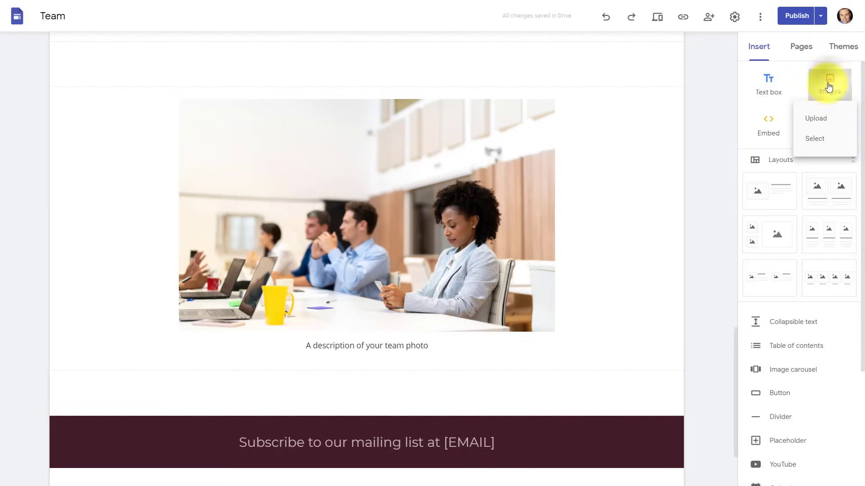
{"action": "left_click", "coordinate": [813, 139]}
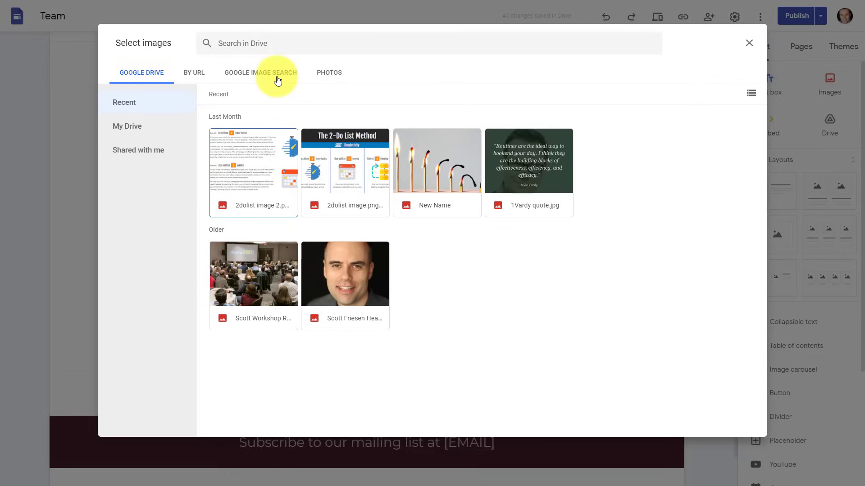
{"action": "left_click", "coordinate": [251, 285]}
{"action": "left_click", "coordinate": [250, 283]}
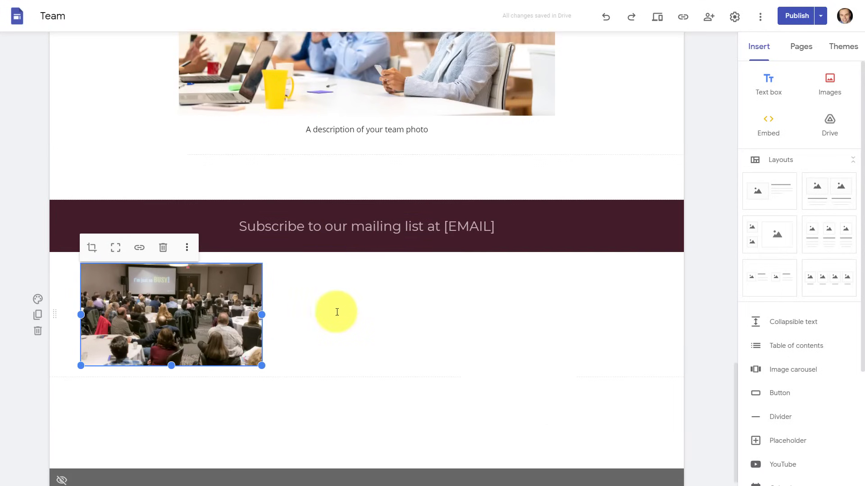
Drag the workshop photo next to the team photo and enlarge it with its corner handle
{"action": "scroll", "coordinate": [376, 319], "scroll_direction": "up", "scroll_amount": 3}
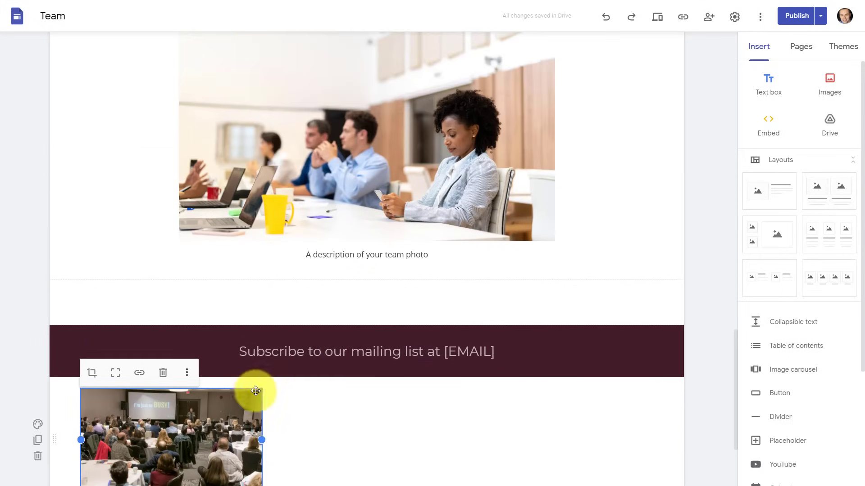
{"action": "left_click_drag", "start_coordinate": [208, 424], "coordinate": [563, 103]}
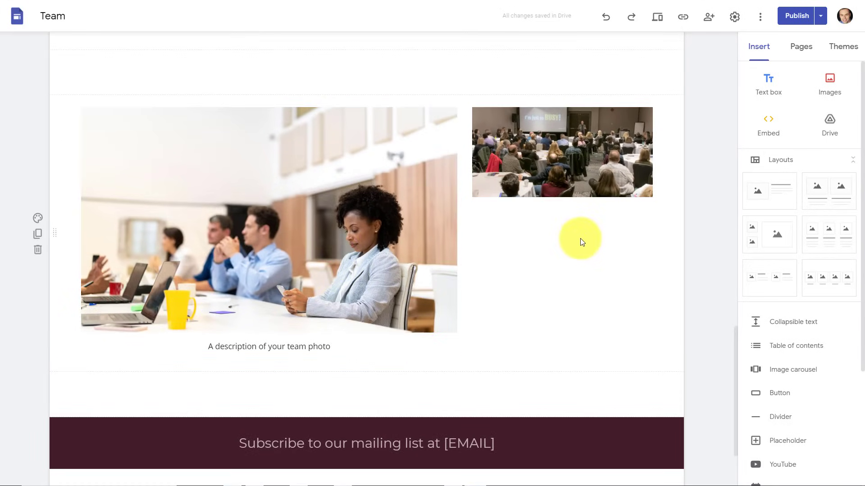
{"action": "left_click", "coordinate": [514, 168]}
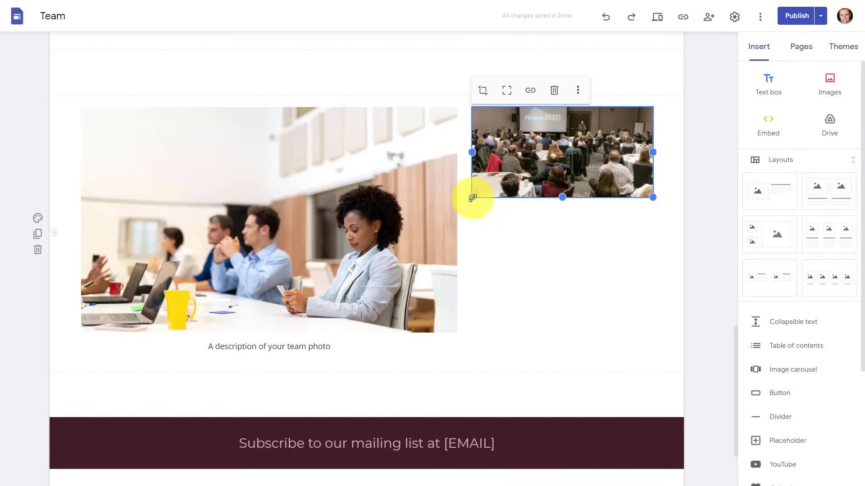
{"action": "left_click_drag", "start_coordinate": [471, 197], "coordinate": [364, 240]}
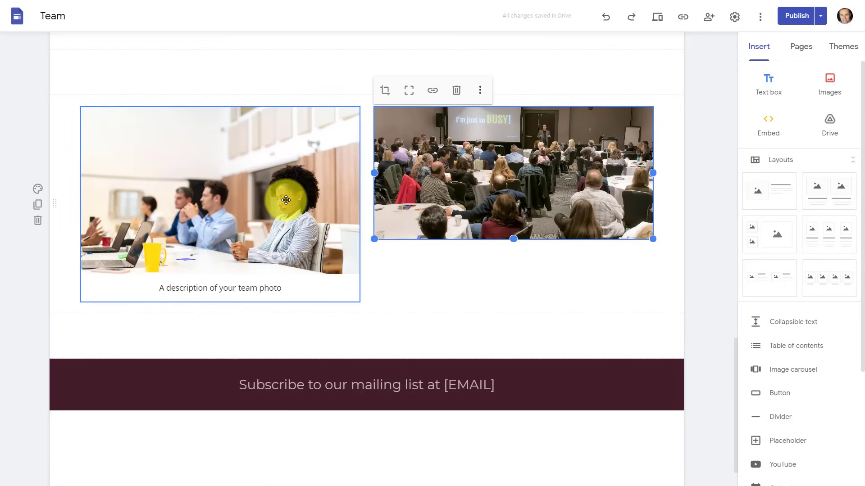
Select the audience photo, team caption, two-image section and middle heading placeholder in turn
{"action": "left_click", "coordinate": [573, 275]}
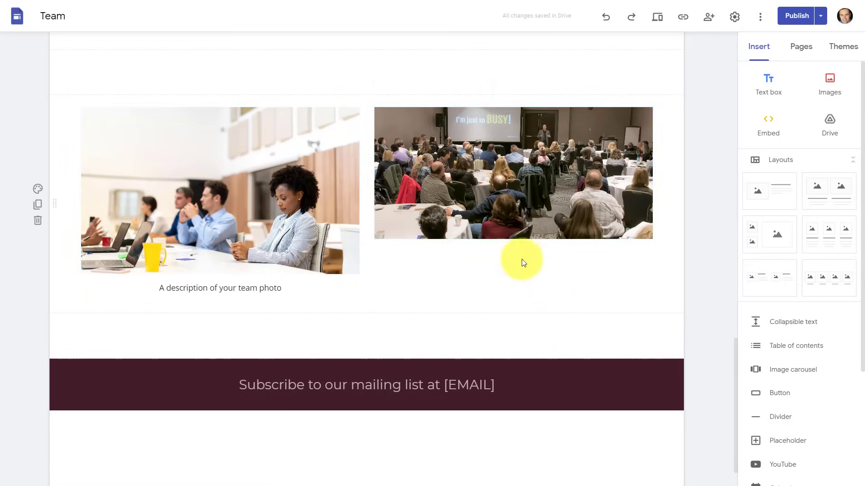
{"action": "left_click", "coordinate": [478, 178]}
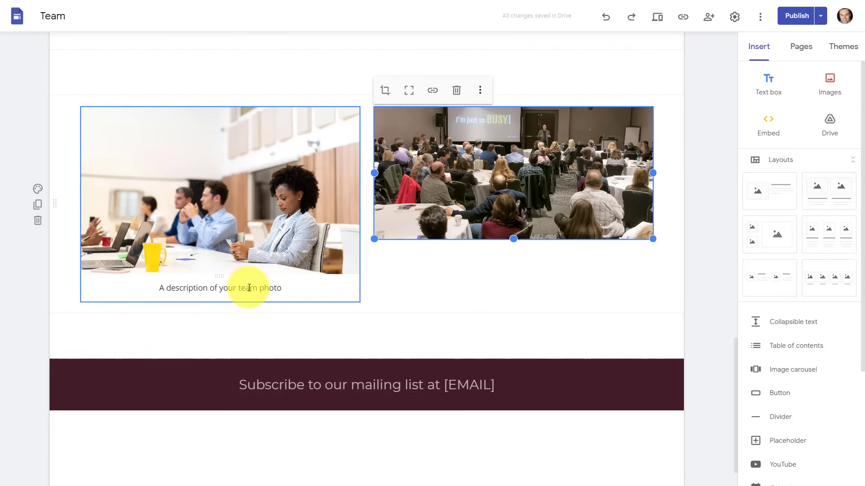
{"action": "left_click", "coordinate": [233, 288]}
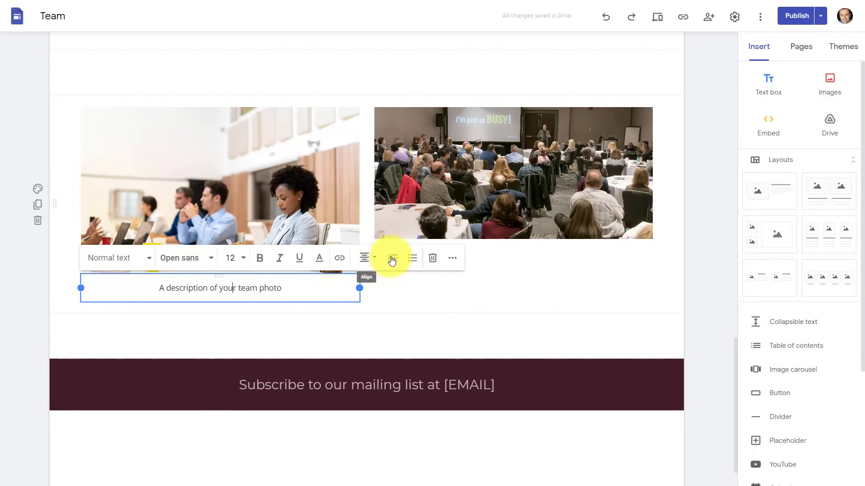
{"action": "left_click", "coordinate": [514, 281]}
{"action": "scroll", "coordinate": [503, 262], "scroll_direction": "up", "scroll_amount": 10}
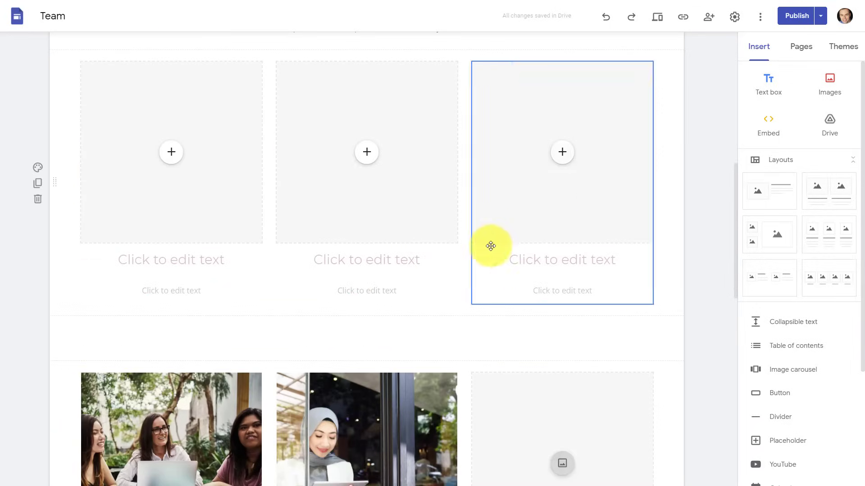
{"action": "left_click", "coordinate": [366, 259]}
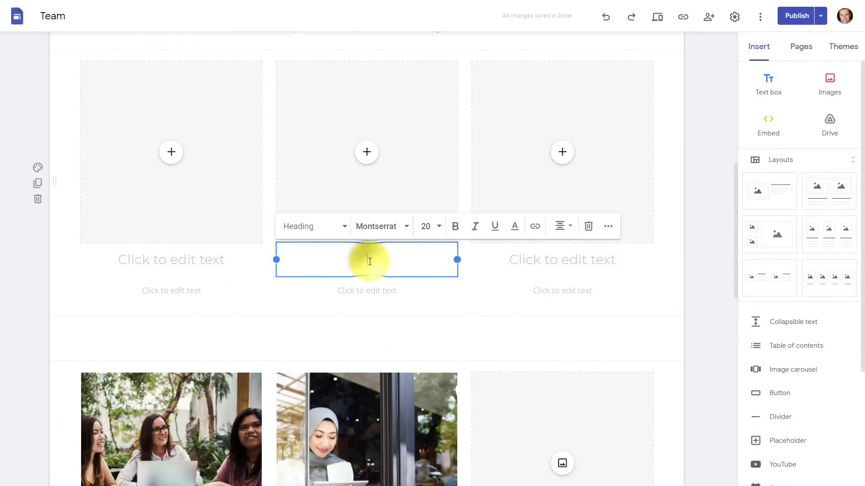
{"action": "scroll", "coordinate": [410, 262], "scroll_direction": "up", "scroll_amount": 10}
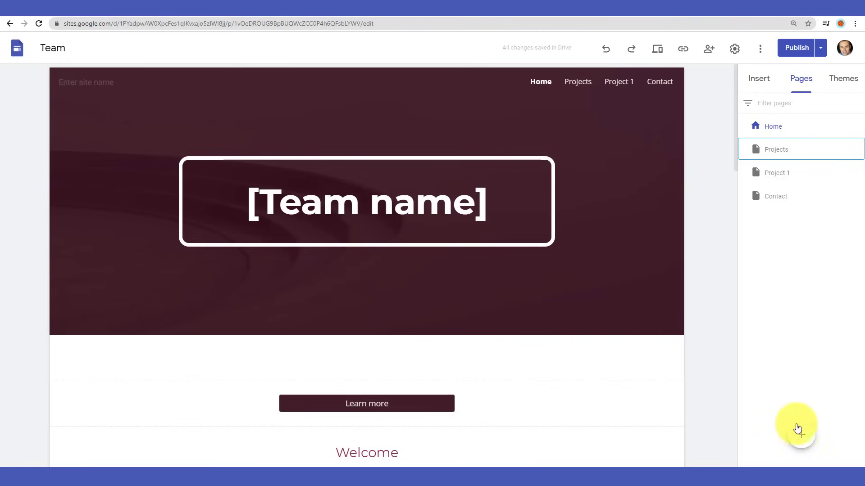
Create a new page, keeping the default name New Page
{"action": "mouse_move", "coordinate": [805, 442]}
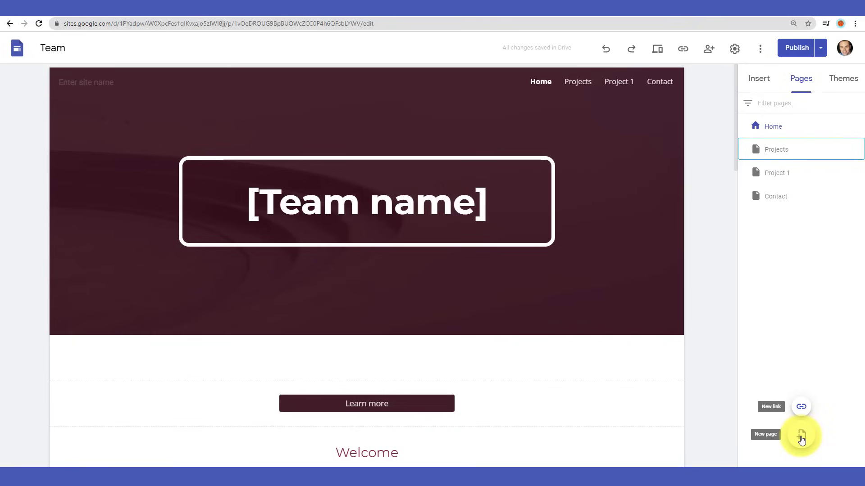
{"action": "left_click", "coordinate": [802, 439]}
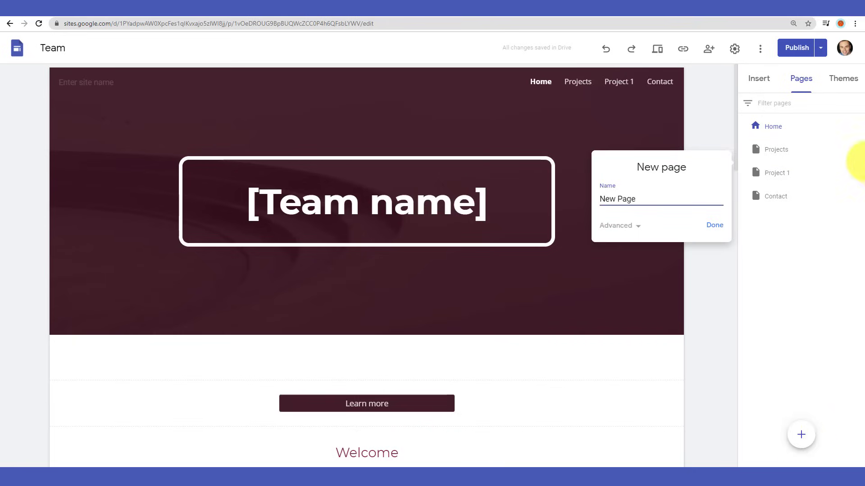
{"action": "left_click", "coordinate": [716, 226]}
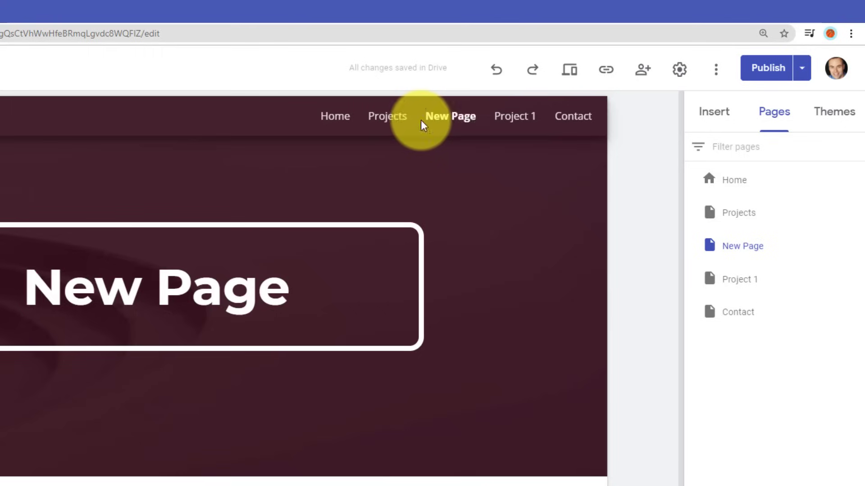
{"action": "mouse_move", "coordinate": [807, 250]}
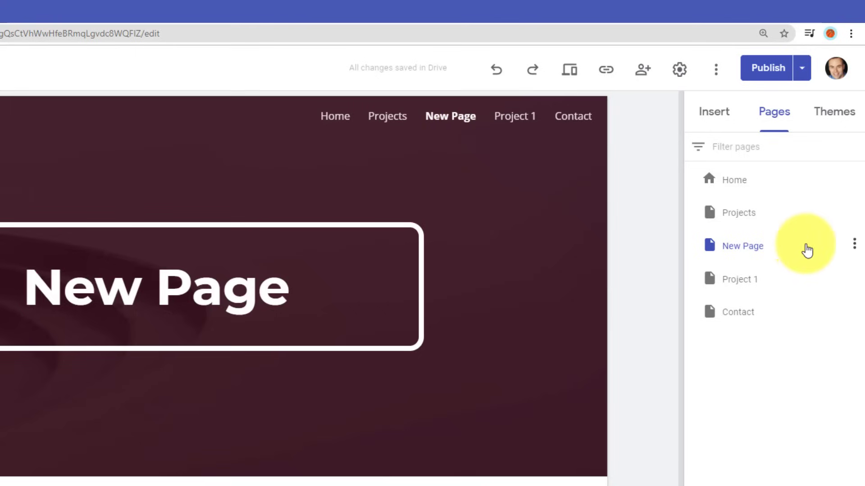
{"action": "left_click", "coordinate": [855, 246]}
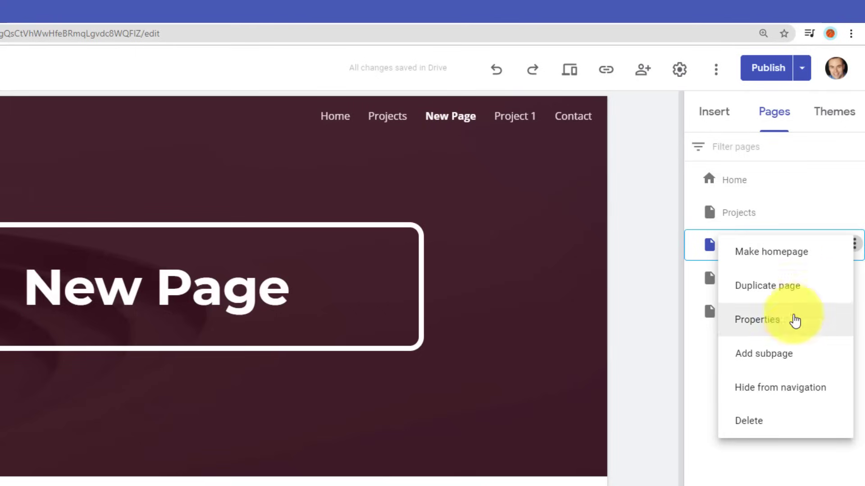
{"action": "left_click", "coordinate": [784, 395]}
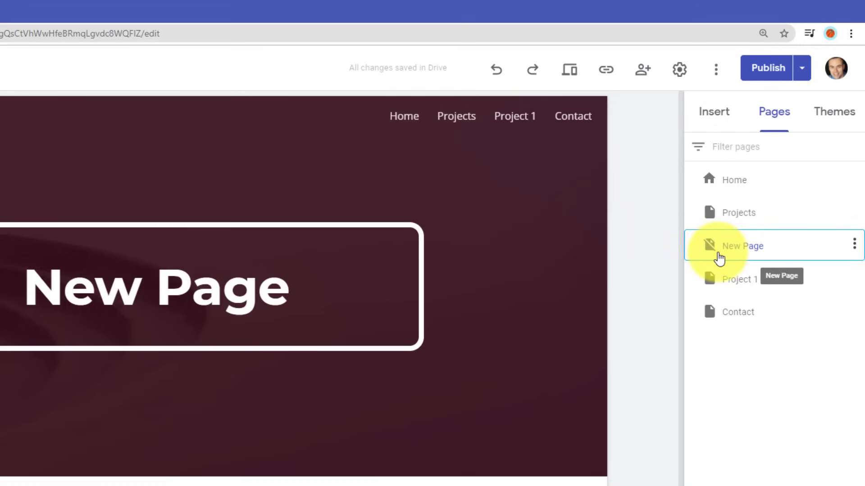
{"action": "left_click", "coordinate": [855, 246]}
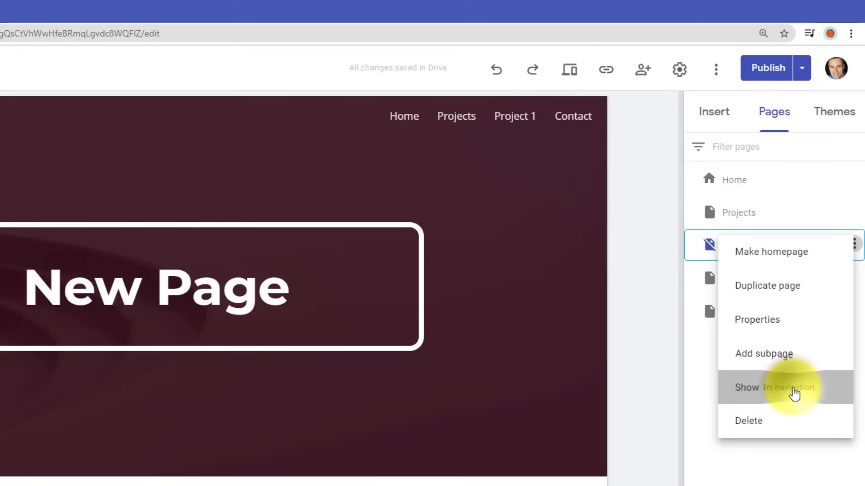
{"action": "left_click", "coordinate": [794, 390]}
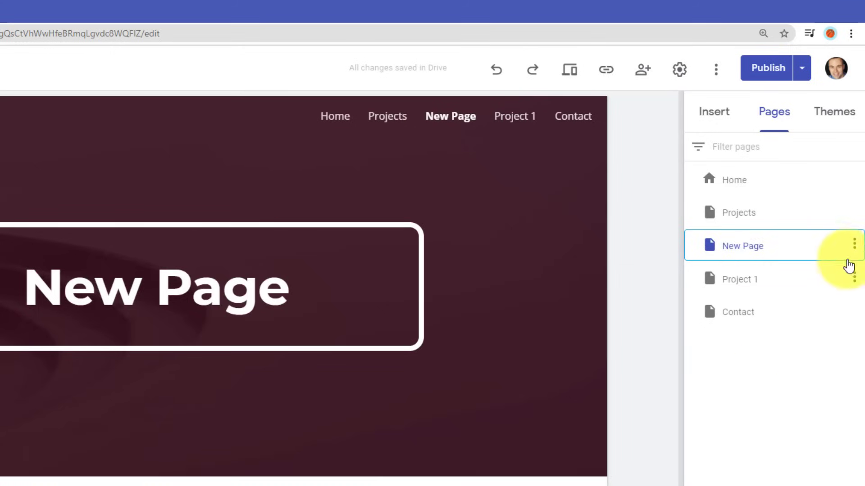
Drag New Page onto Contact in the pages list to make it a subpage
{"action": "left_click", "coordinate": [854, 244]}
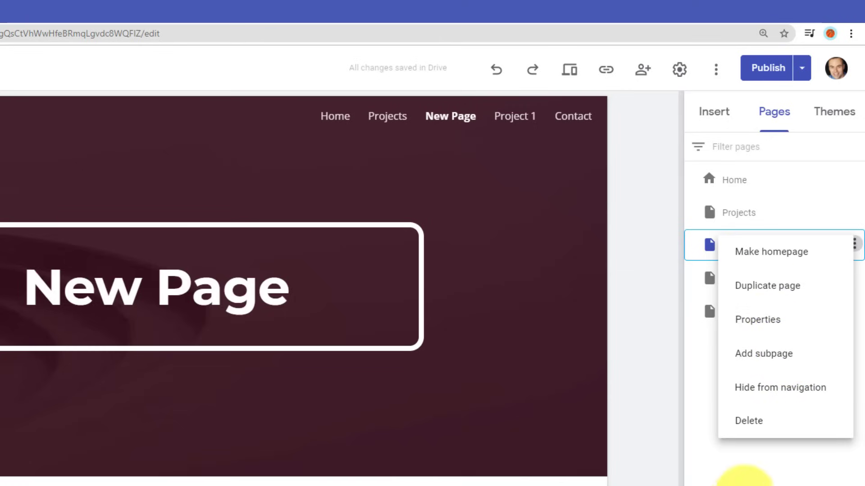
{"action": "left_click", "coordinate": [743, 474]}
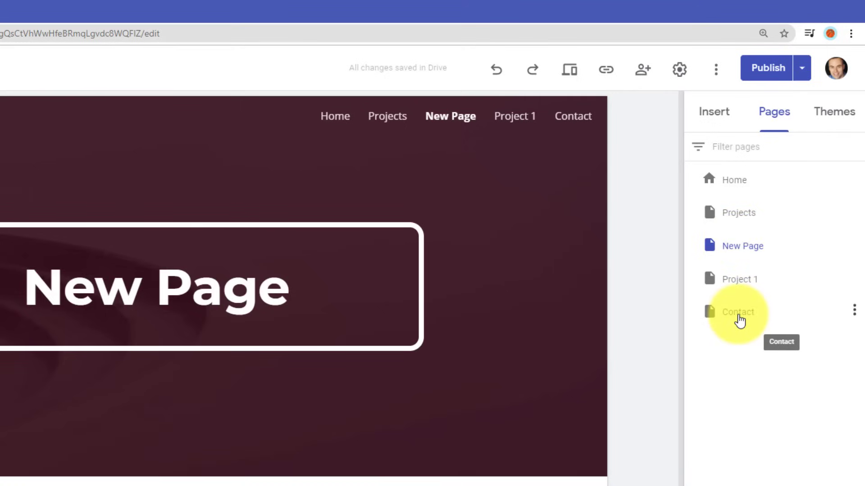
{"action": "left_click", "coordinate": [737, 249]}
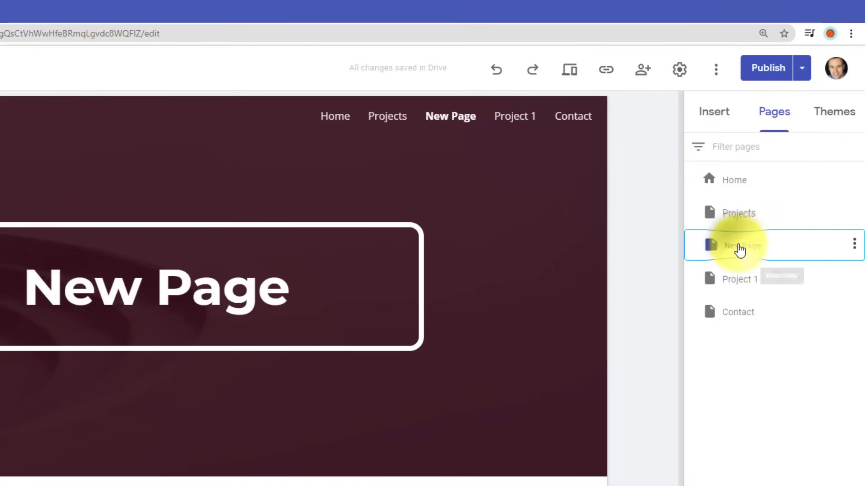
{"action": "left_click_drag", "start_coordinate": [767, 249], "coordinate": [721, 312]}
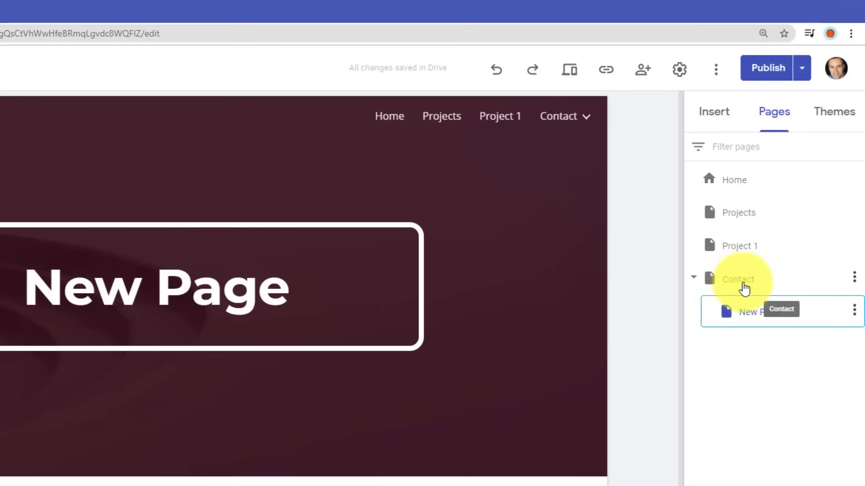
{"action": "mouse_move", "coordinate": [585, 127]}
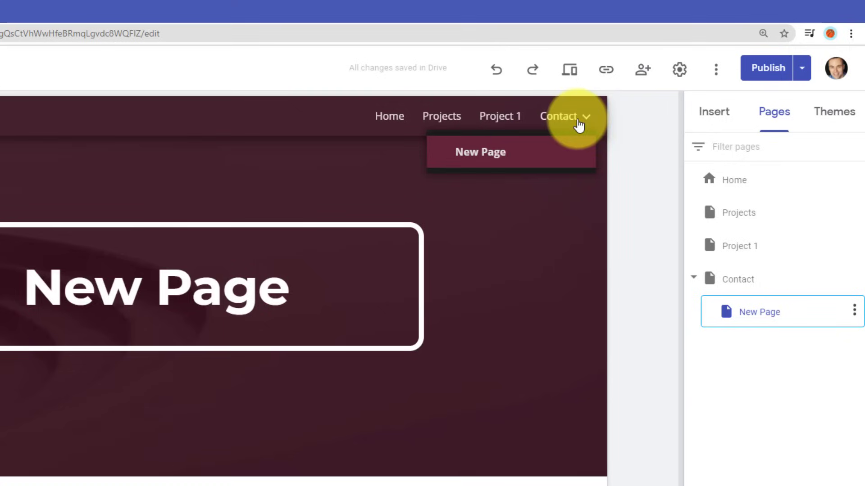
Choose Hide from navigation for the New Page subpage
{"action": "left_click", "coordinate": [854, 311]}
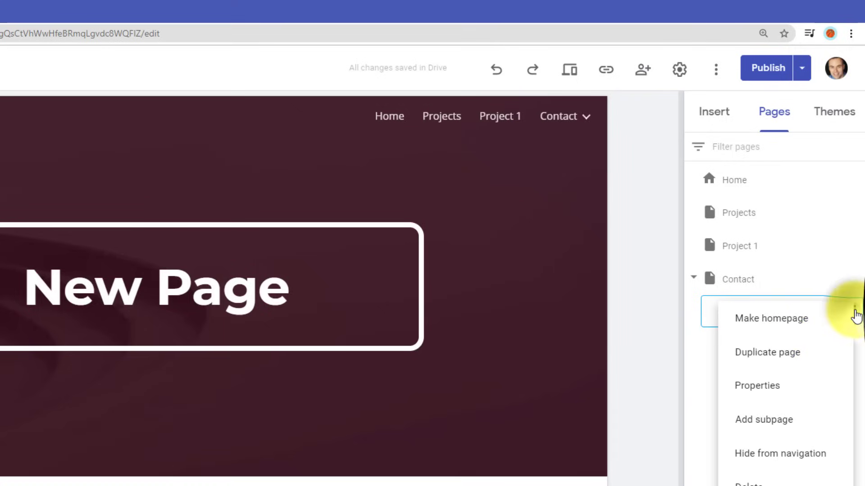
{"action": "left_click", "coordinate": [772, 454]}
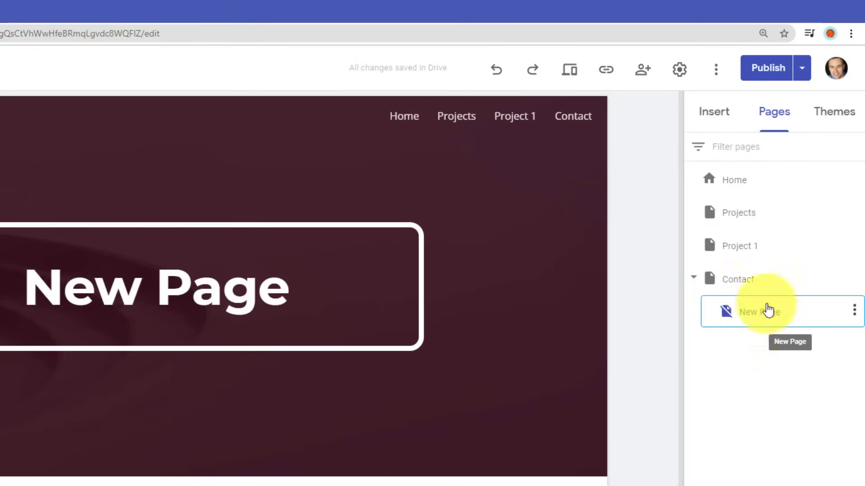
Move New Page to top level between Projects and Project 1 and show it in navigation
{"action": "left_click_drag", "start_coordinate": [792, 317], "coordinate": [747, 212]}
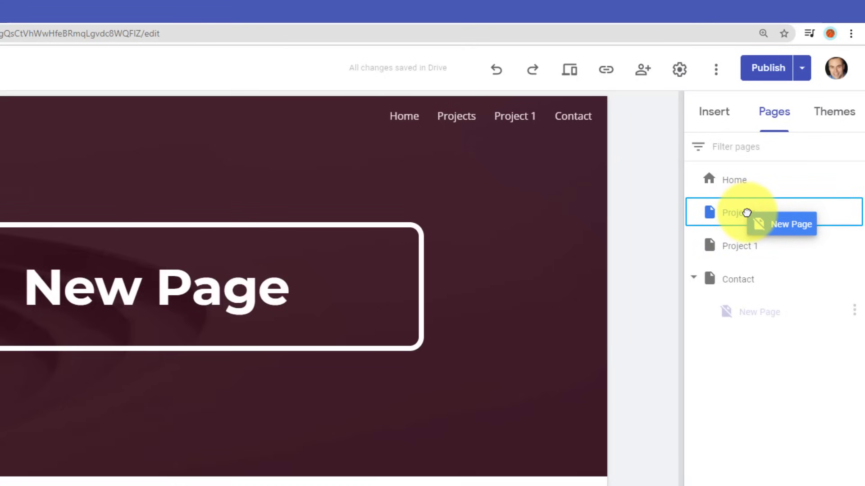
{"action": "left_click_drag", "start_coordinate": [746, 212], "coordinate": [741, 233]}
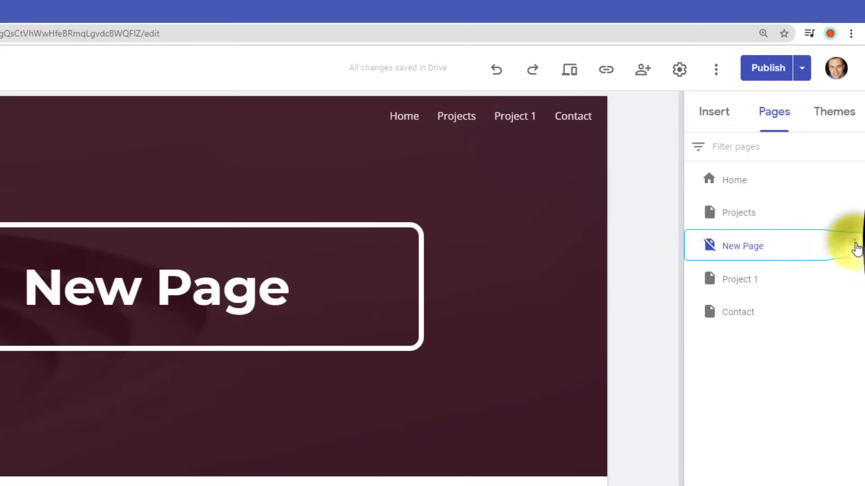
{"action": "left_click", "coordinate": [855, 245]}
{"action": "left_click", "coordinate": [766, 392]}
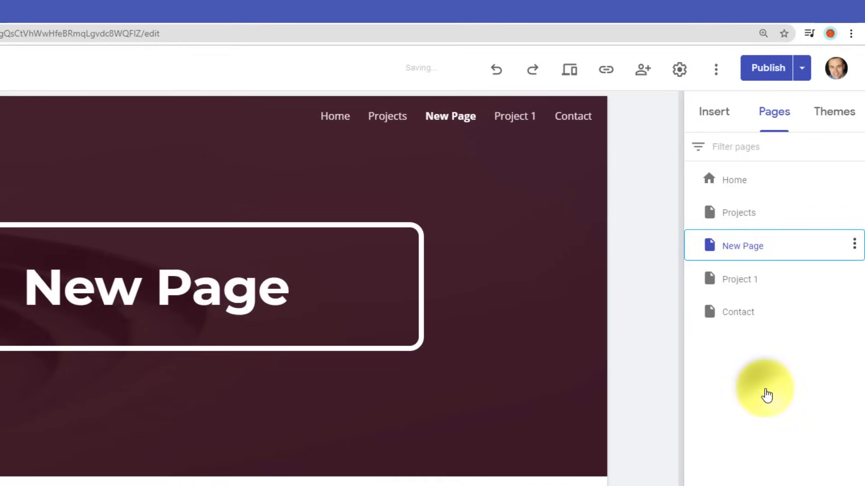